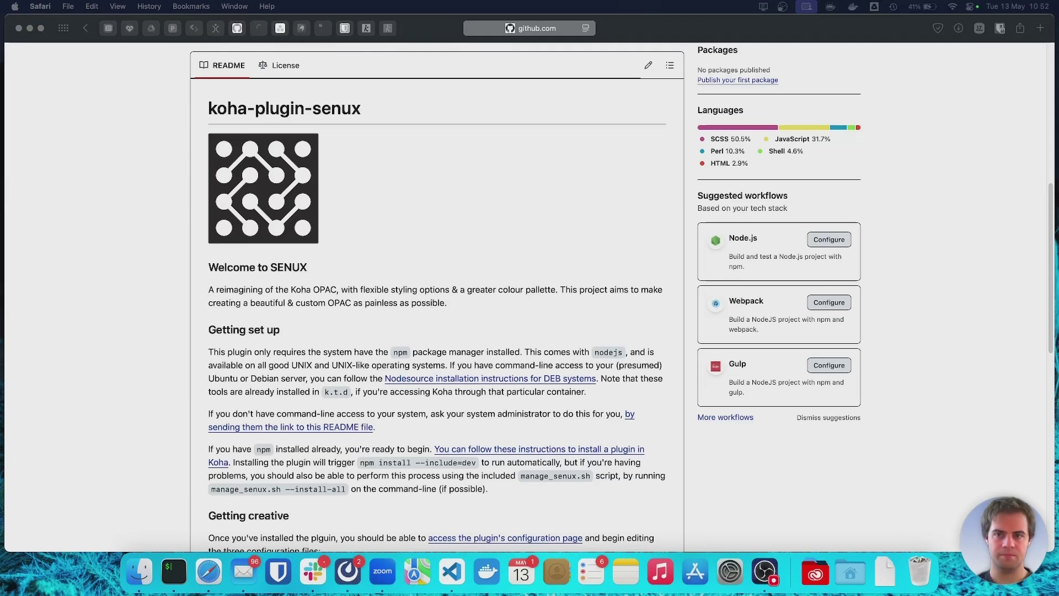
Switch to the Koha OPAC tab and open its Advanced search page.
{"action": "left_click", "coordinate": [368, 31]}
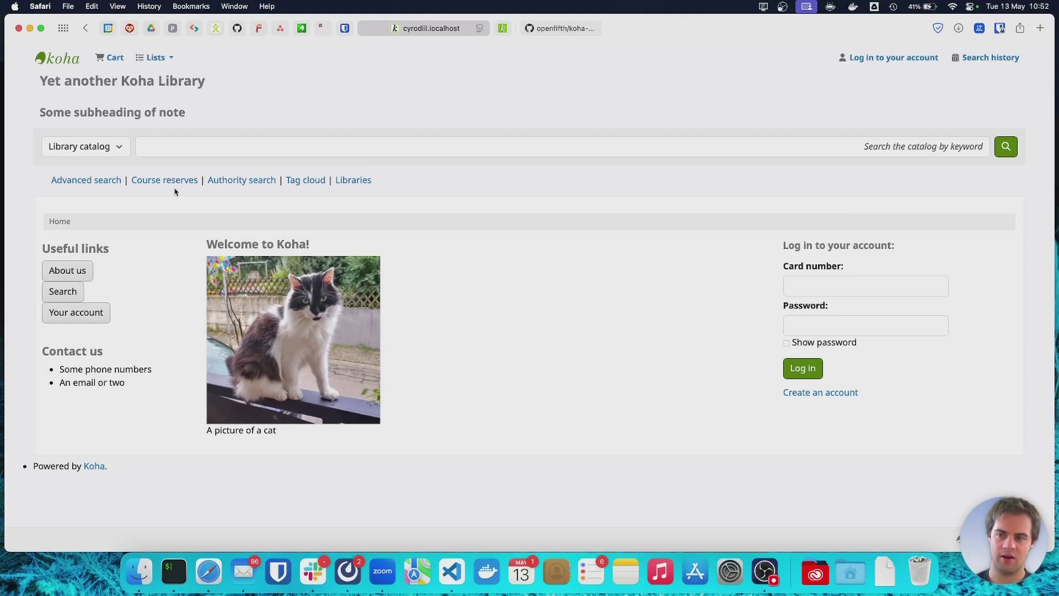
{"action": "left_click", "coordinate": [86, 181]}
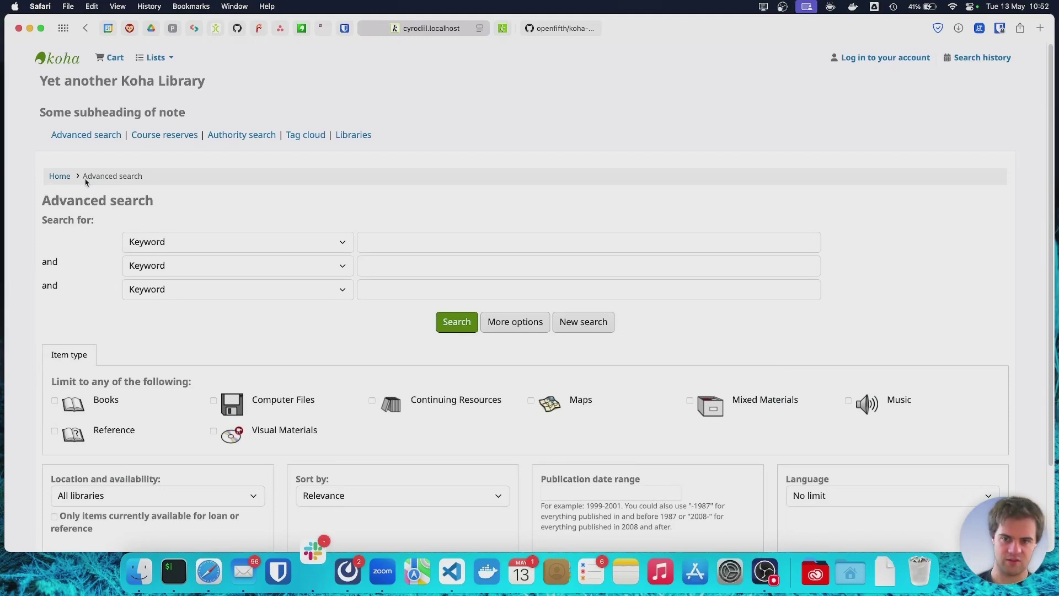
Search the keyword 'history' (39 results) and open 'More fruitful than the soil'.
{"action": "left_click", "coordinate": [474, 244]}
{"action": "type", "text": "his"}
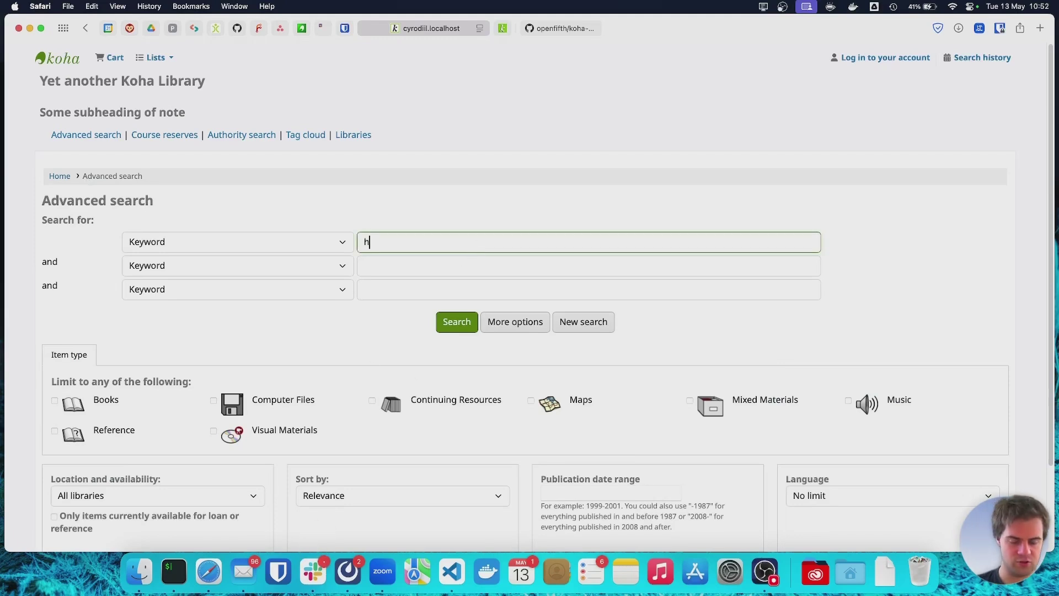
{"action": "type", "text": "tory"}
{"action": "key", "text": "Return"}
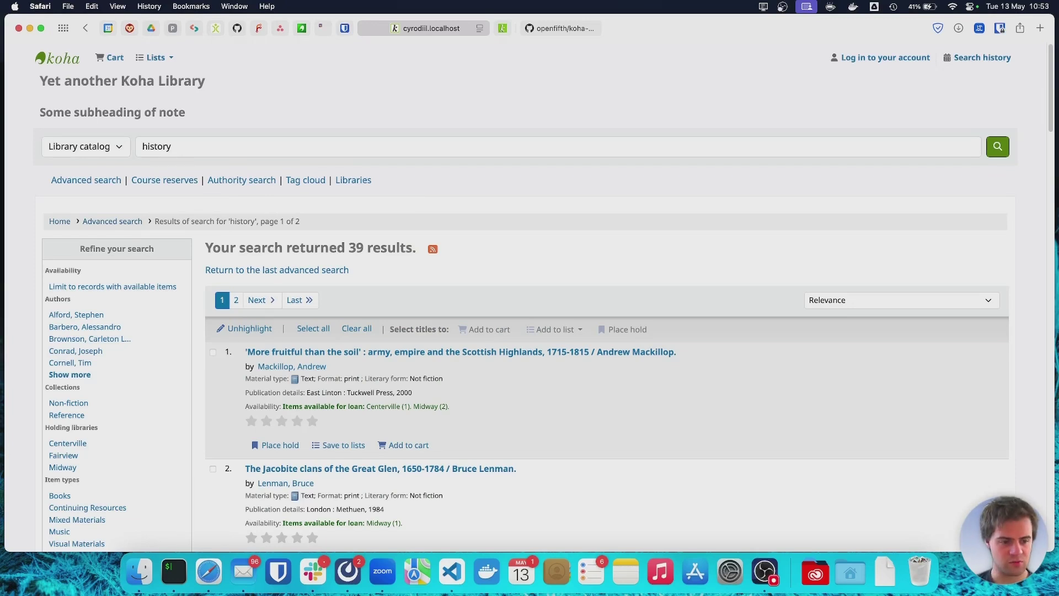
{"action": "left_click", "coordinate": [468, 355]}
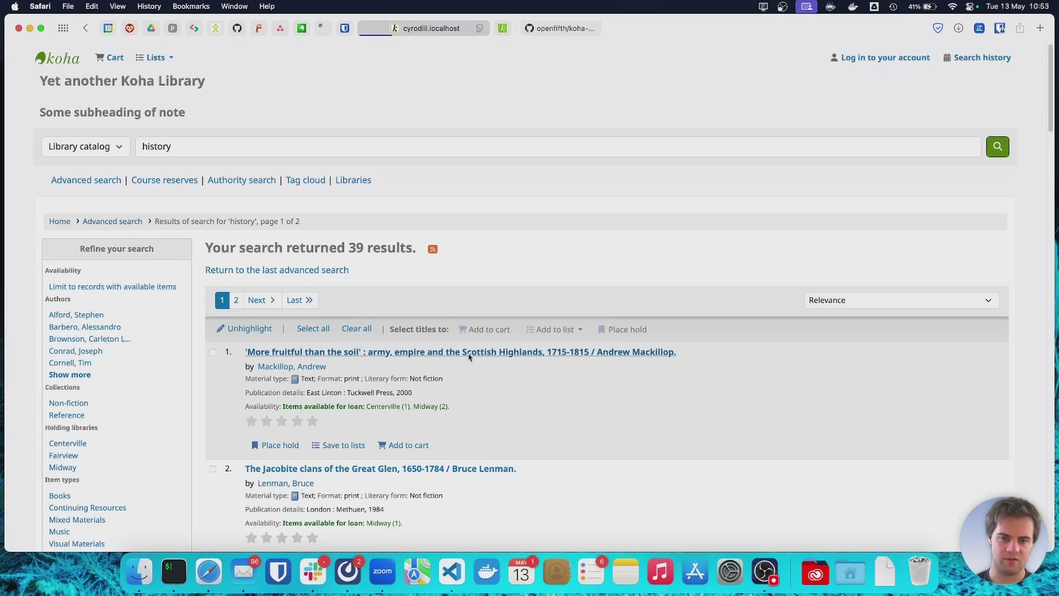
{"action": "scroll", "coordinate": [451, 464], "scroll_direction": "down", "scroll_amount": 1}
{"action": "scroll", "coordinate": [450, 464], "scroll_direction": "up", "scroll_amount": 1}
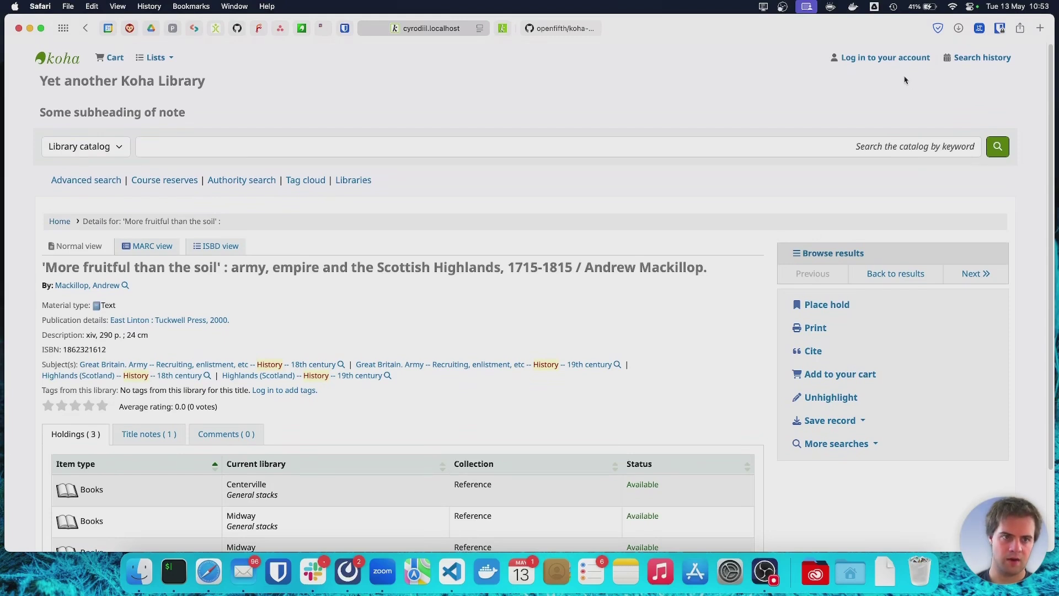
Log in to the OPAC with the patron's card number and password.
{"action": "left_click", "coordinate": [901, 61]}
{"action": "type", "text": "koha"}
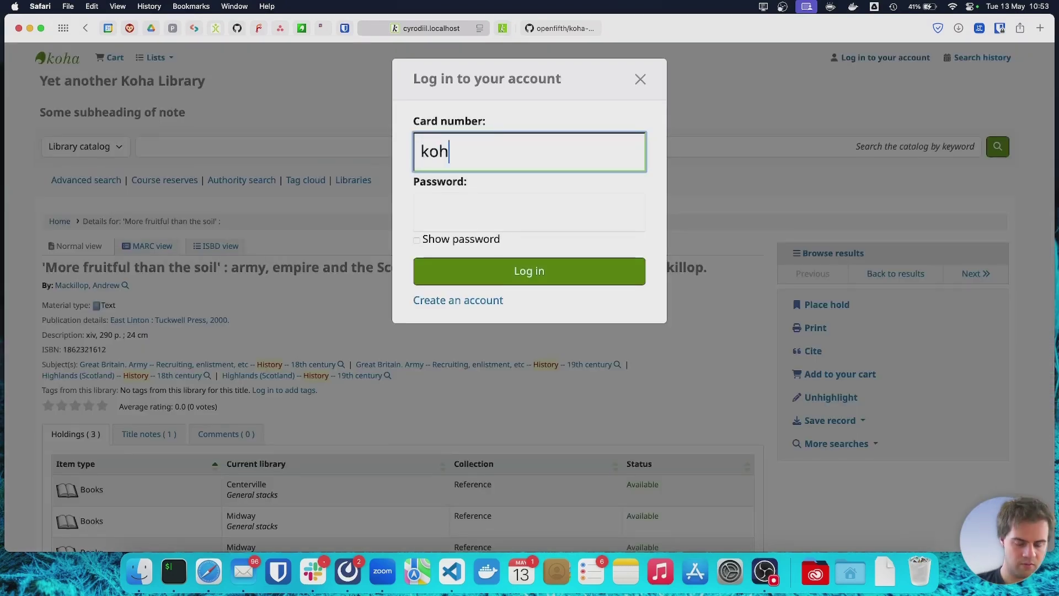
{"action": "key", "text": "Tab"}
{"action": "type", "text": "koha"}
{"action": "key", "text": "Return"}
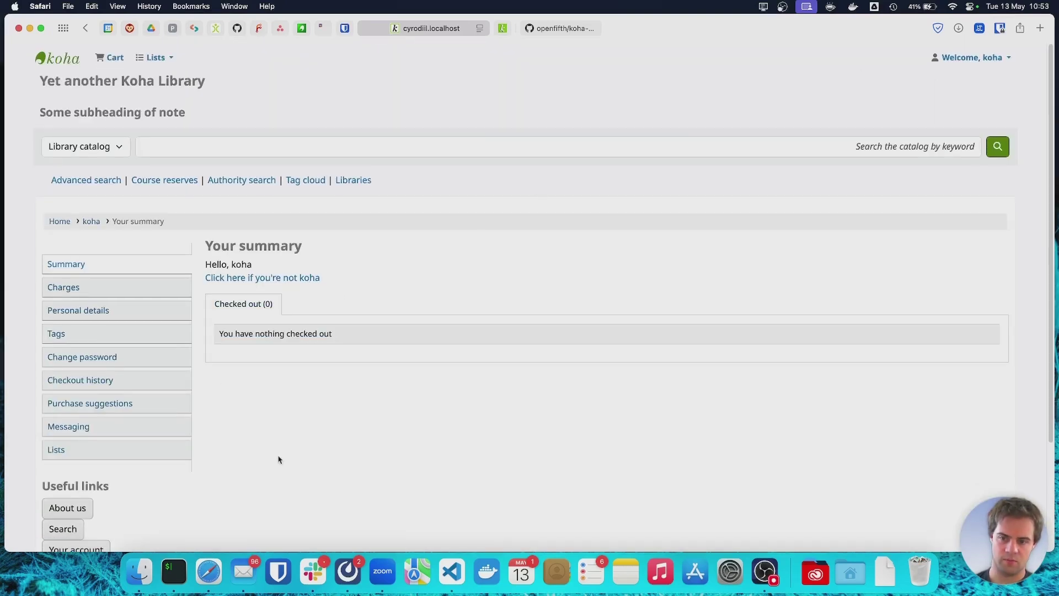
{"action": "scroll", "coordinate": [279, 460], "scroll_direction": "down", "scroll_amount": 2}
{"action": "scroll", "coordinate": [279, 459], "scroll_direction": "down", "scroll_amount": 1}
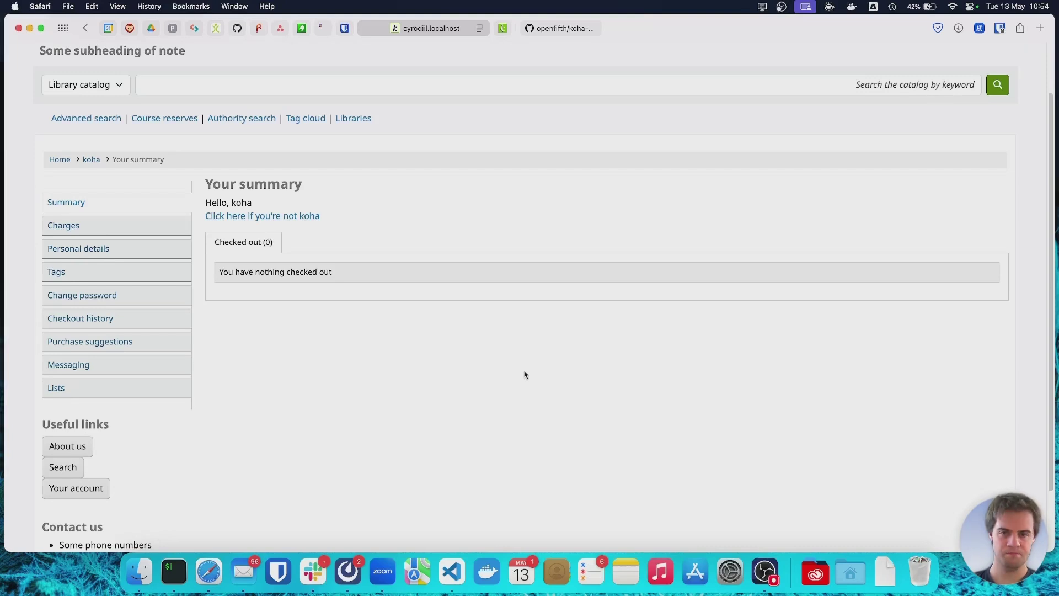
Return to the koha-plugin-senux GitHub repository and scroll to the top of the page.
{"action": "left_click", "coordinate": [575, 31]}
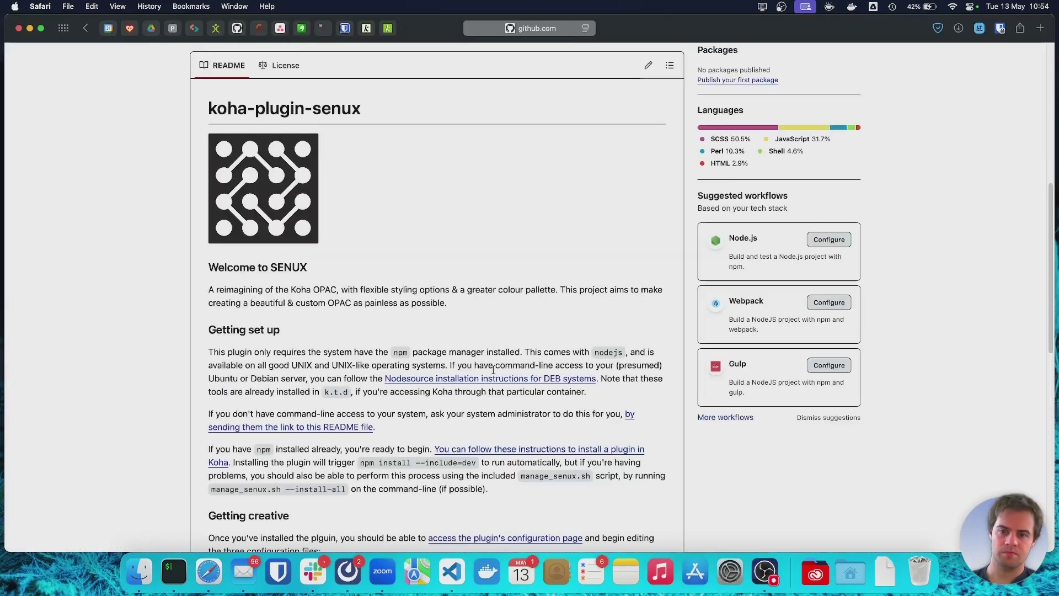
{"action": "scroll", "coordinate": [493, 371], "scroll_direction": "up", "scroll_amount": 10}
{"action": "scroll", "coordinate": [493, 372], "scroll_direction": "up", "scroll_amount": 2}
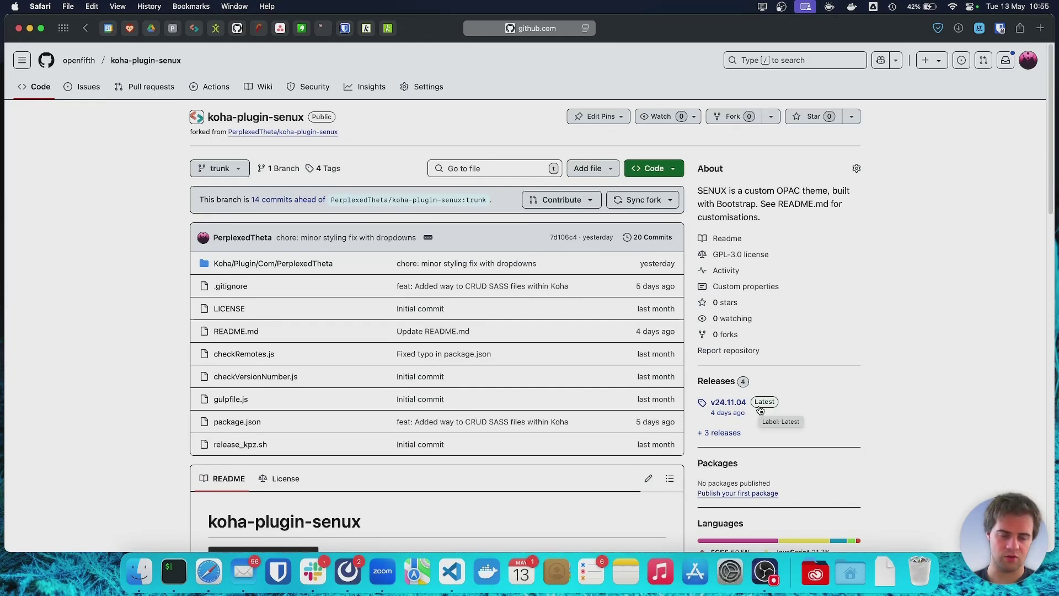
Open the v24.11.04 release, check the downloaded .kpz file, then go to Koha staff.
{"action": "left_click", "coordinate": [734, 407]}
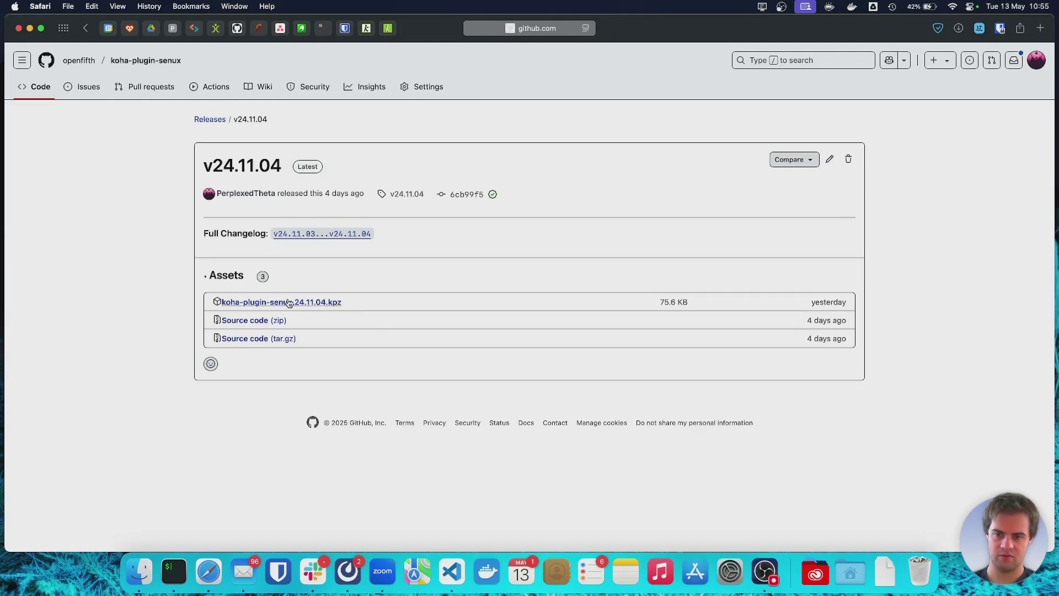
{"action": "left_click", "coordinate": [878, 571]}
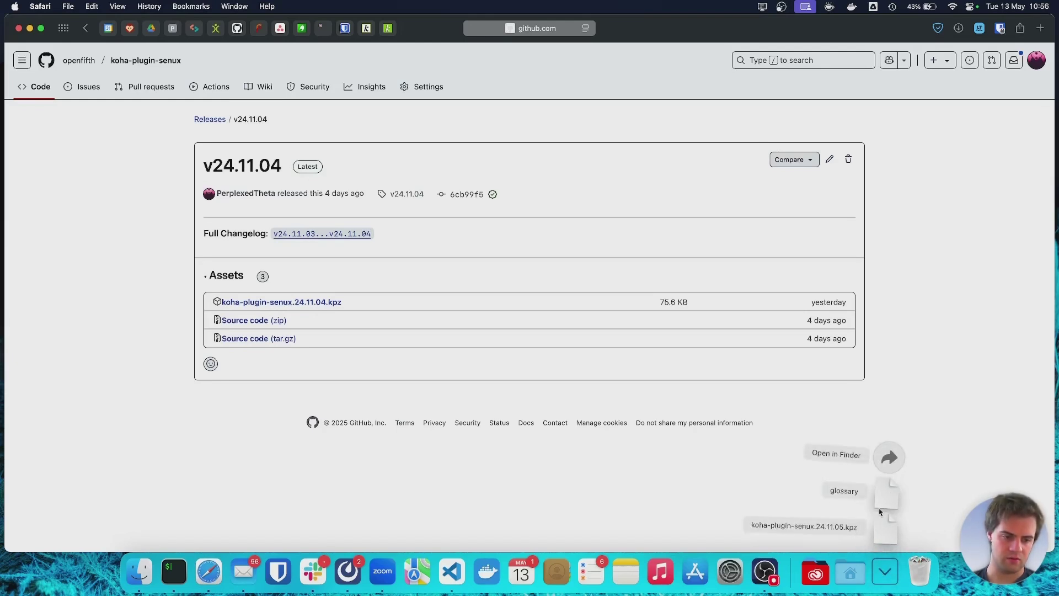
{"action": "left_click", "coordinate": [739, 487]}
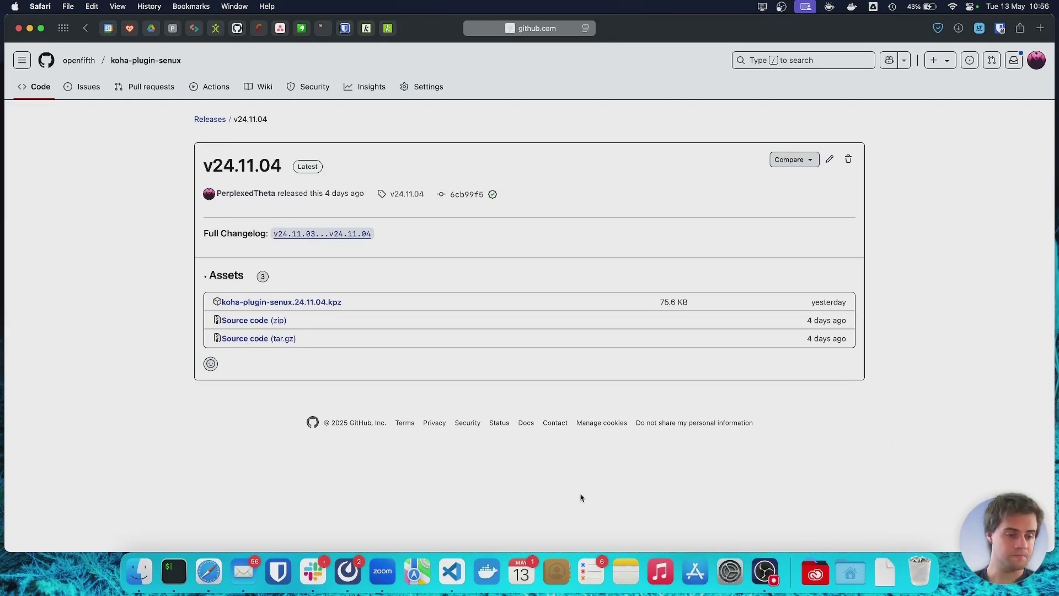
{"action": "left_click", "coordinate": [388, 29]}
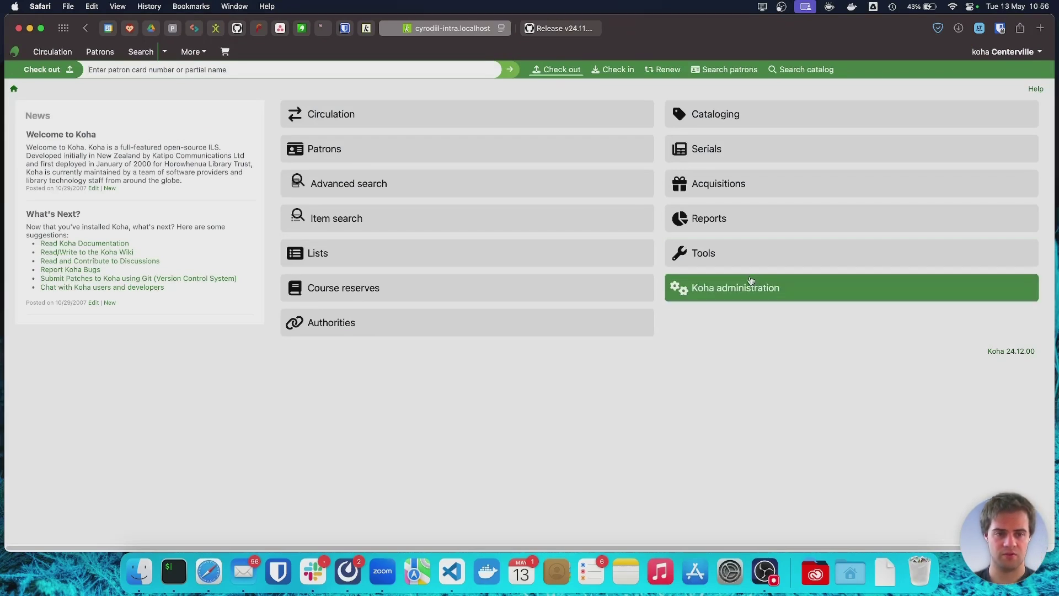
Navigate from Koha administration to Manage plugins, where no plugins are installed yet.
{"action": "left_click", "coordinate": [752, 283]}
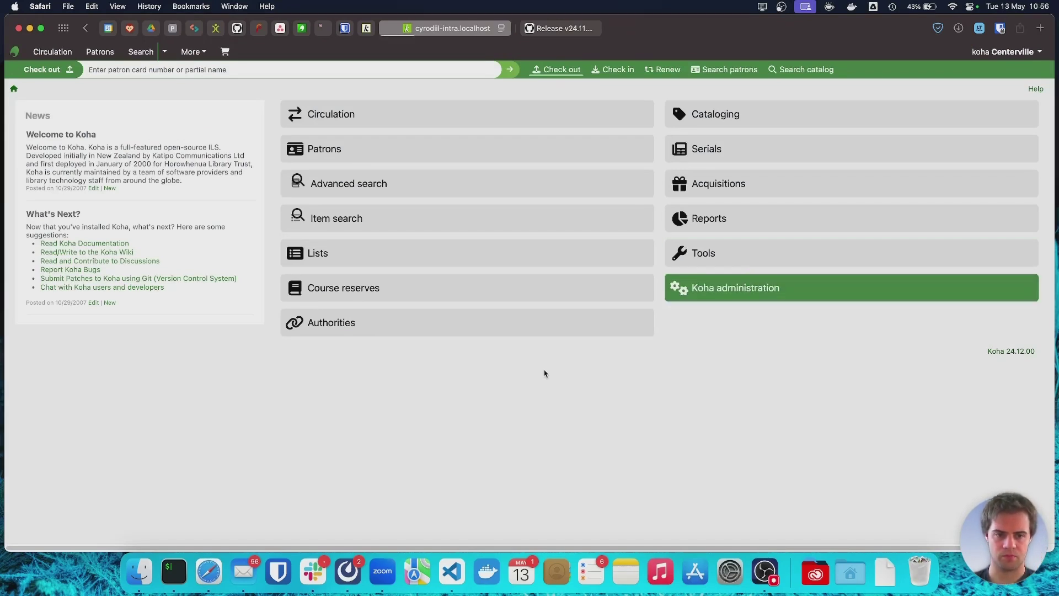
{"action": "scroll", "coordinate": [438, 467], "scroll_direction": "down", "scroll_amount": 10}
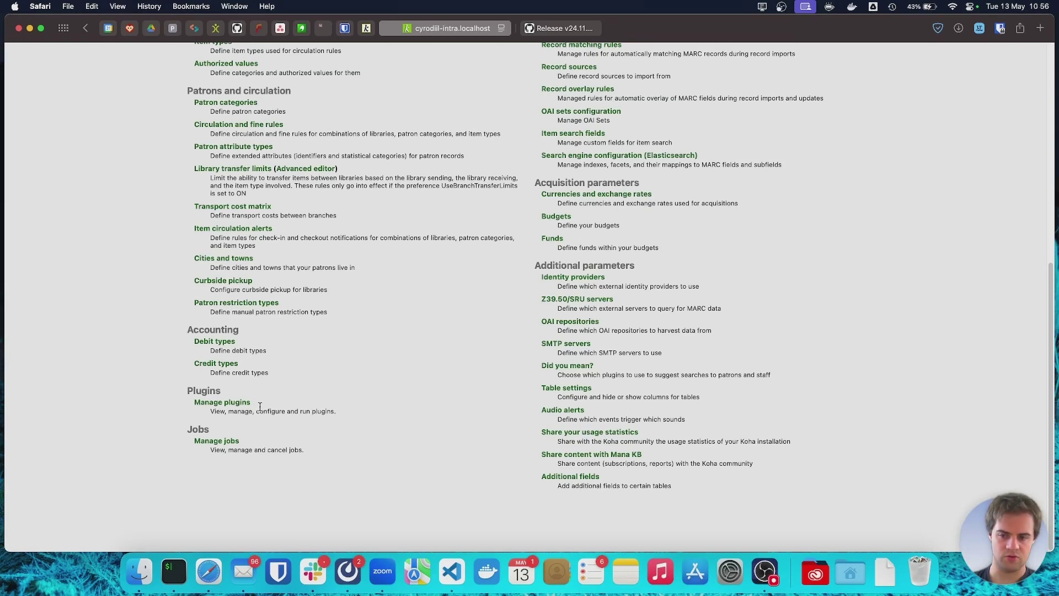
{"action": "left_click", "coordinate": [207, 406]}
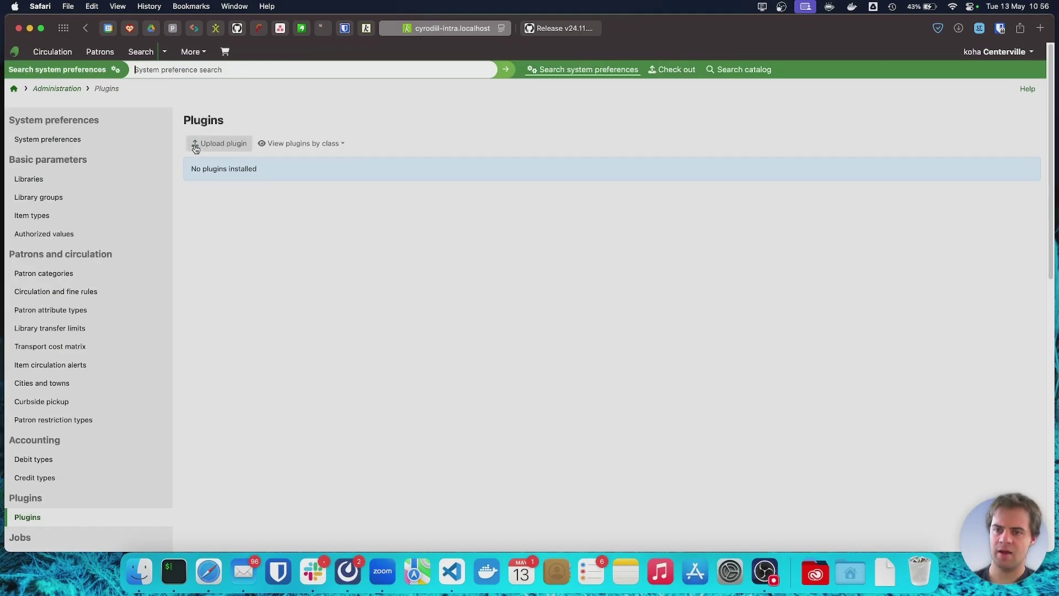
Upload koha-plugin-senux.24.11.05.kpz from Downloads to install the SENUX plugin.
{"action": "left_click", "coordinate": [217, 145]}
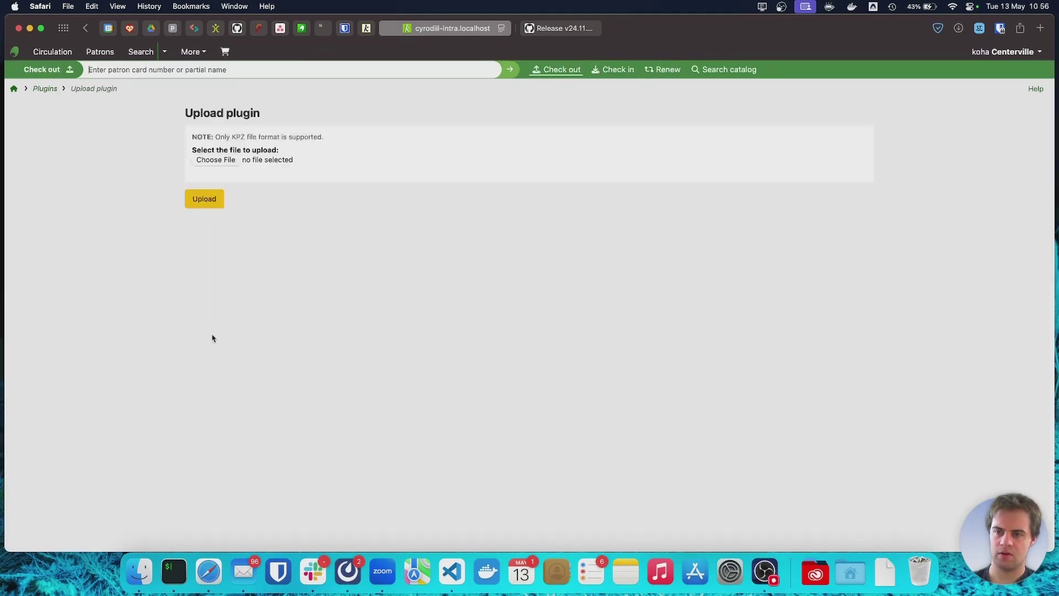
{"action": "left_click", "coordinate": [222, 160]}
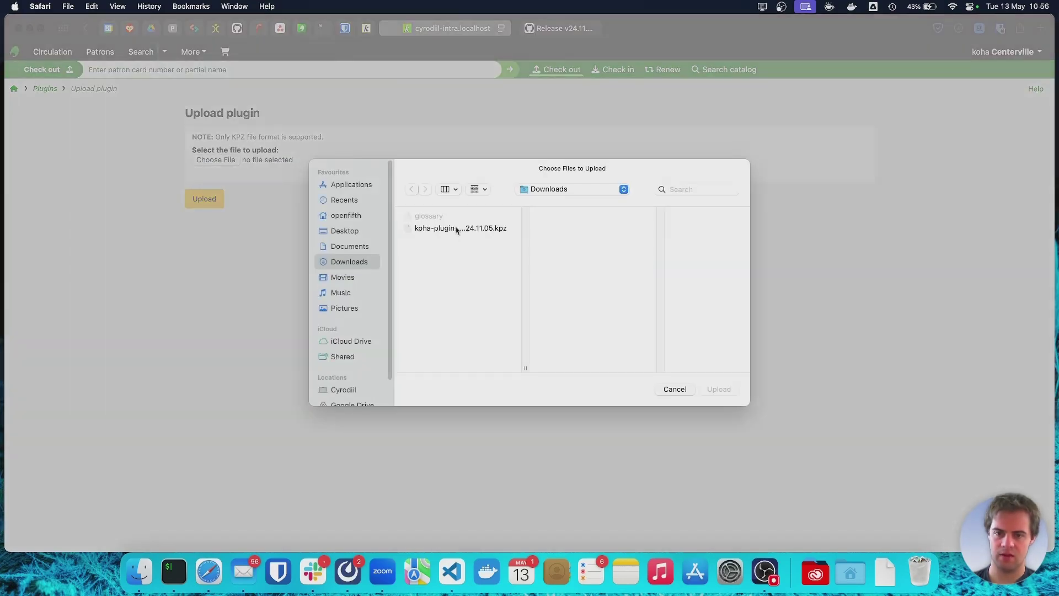
{"action": "left_click", "coordinate": [433, 230]}
{"action": "left_click", "coordinate": [720, 389]}
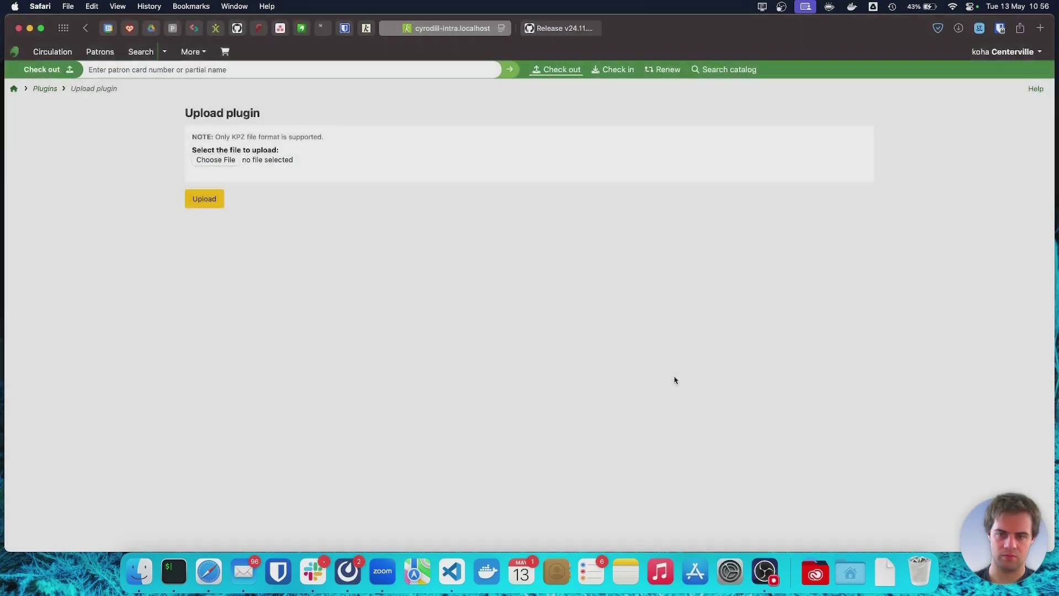
{"action": "left_click", "coordinate": [205, 201]}
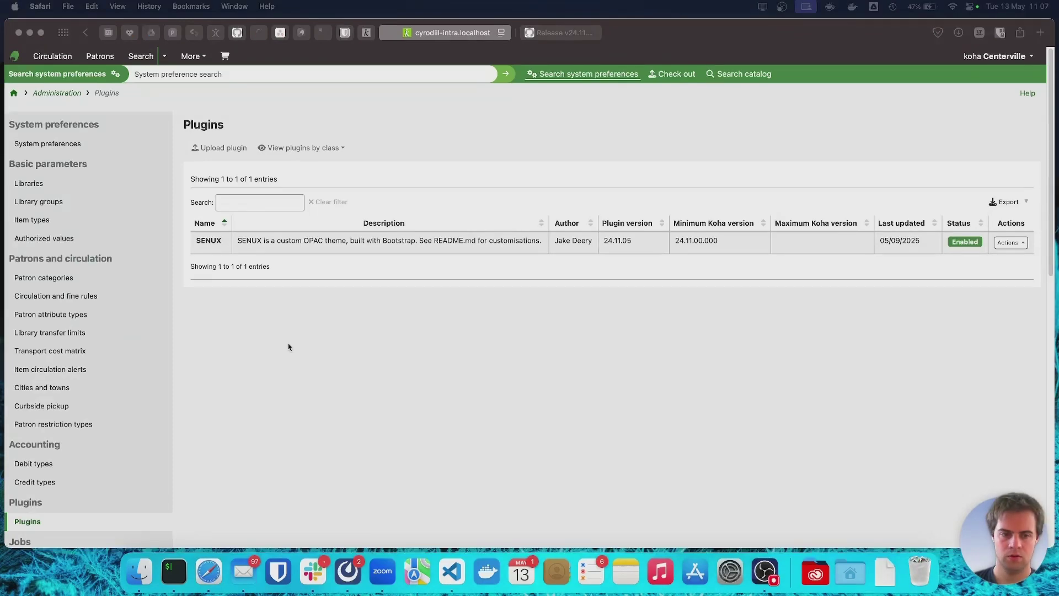
Switch to the Koha OPAC tab to view the SENUX-restyled home page.
{"action": "left_click", "coordinate": [366, 34]}
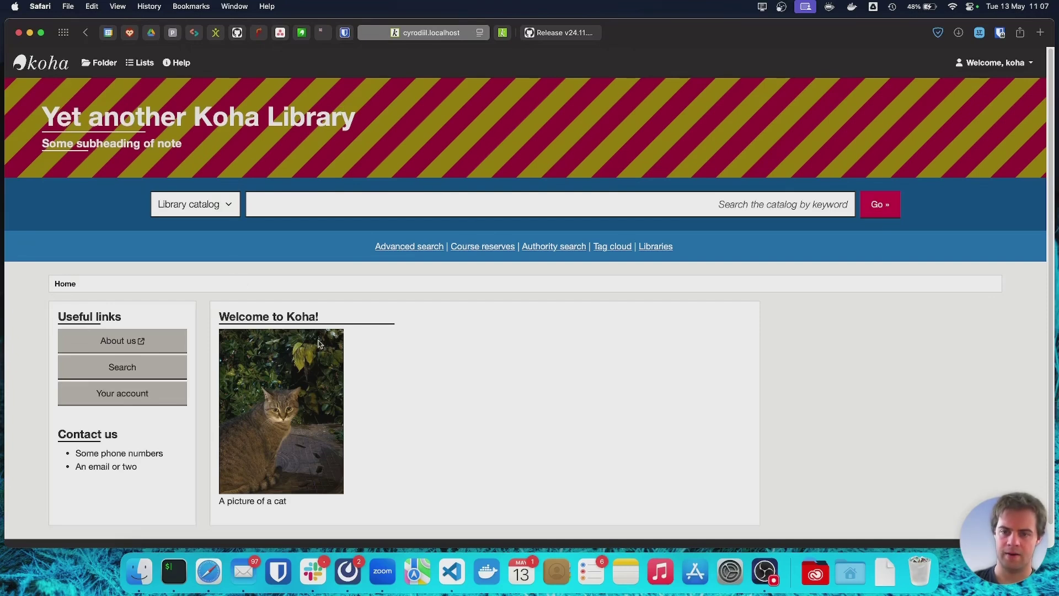
Open the restyled Advanced search page and scroll through its keyword fields and red Search buttons.
{"action": "scroll", "coordinate": [369, 331], "scroll_direction": "down", "scroll_amount": 2}
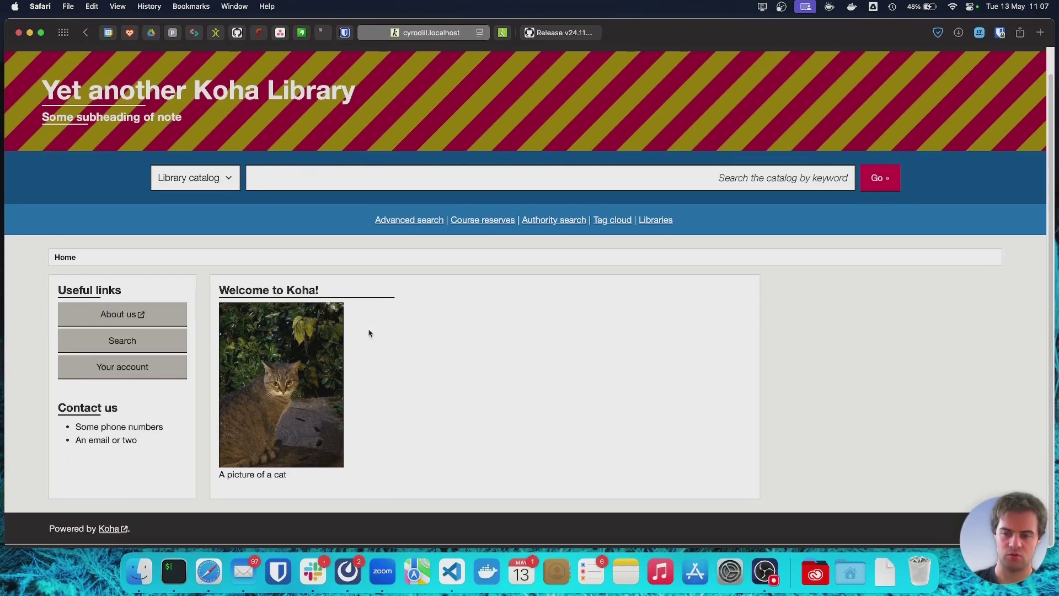
{"action": "scroll", "coordinate": [378, 324], "scroll_direction": "up", "scroll_amount": 2}
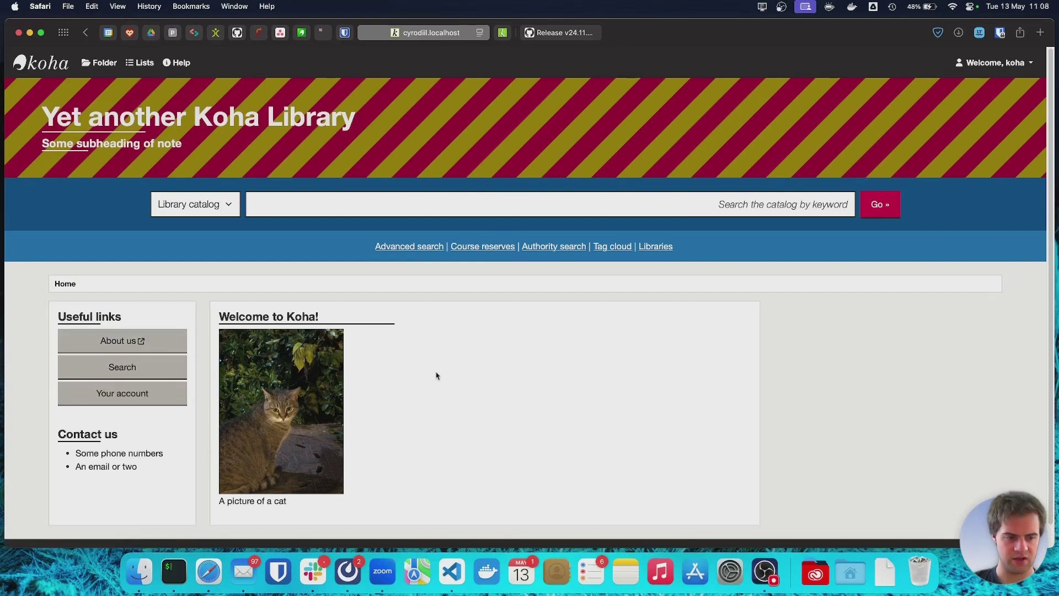
{"action": "left_click", "coordinate": [411, 248]}
{"action": "scroll", "coordinate": [651, 459], "scroll_direction": "down", "scroll_amount": 5}
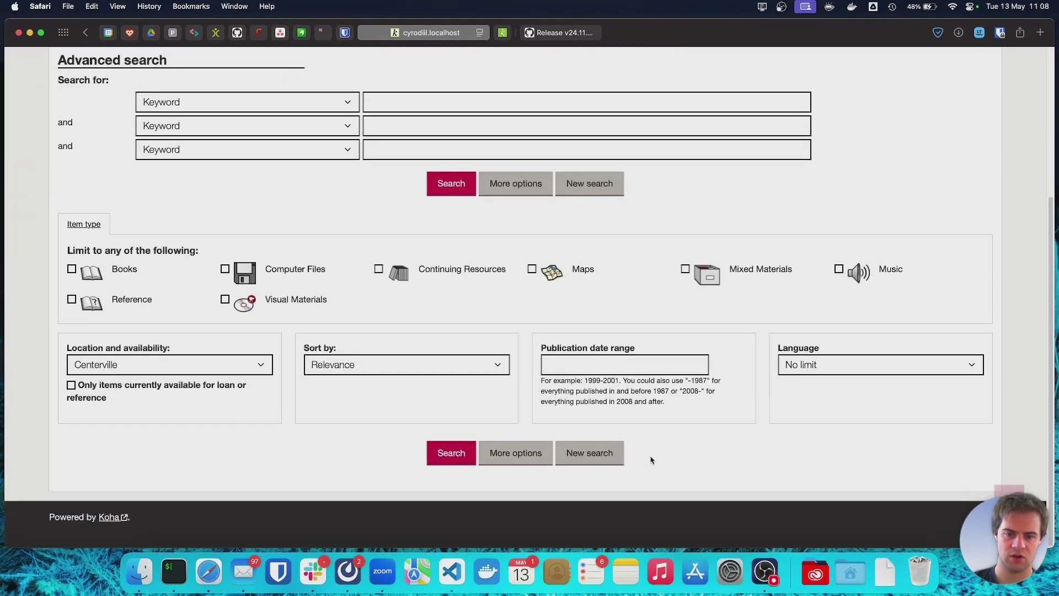
{"action": "scroll", "coordinate": [651, 459], "scroll_direction": "up", "scroll_amount": 2}
{"action": "scroll", "coordinate": [651, 459], "scroll_direction": "down", "scroll_amount": 4}
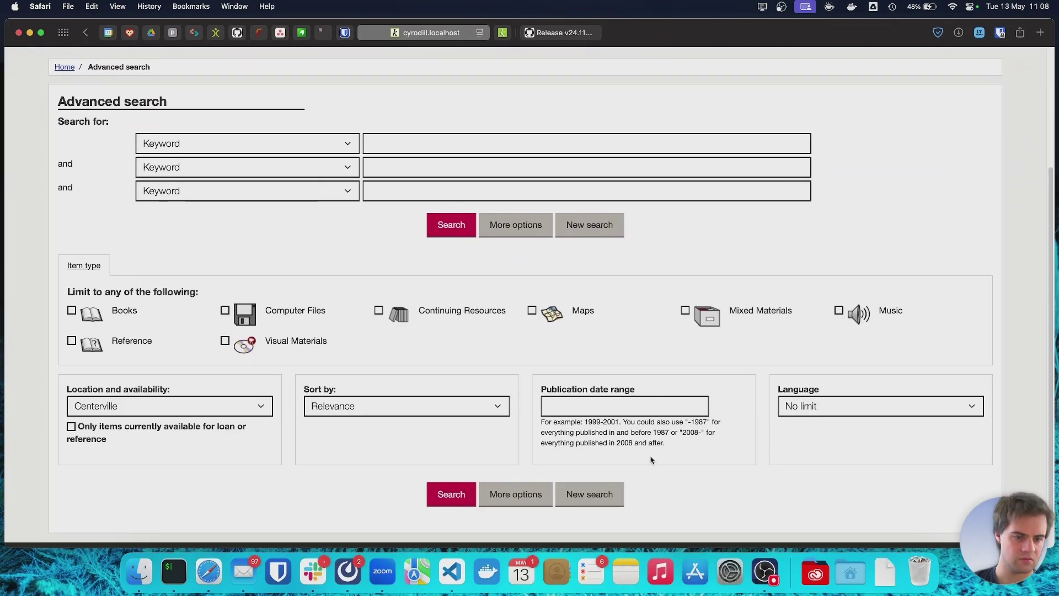
{"action": "scroll", "coordinate": [686, 459], "scroll_direction": "up", "scroll_amount": 5}
Run a keyword search for 'history', returning 24 results.
{"action": "left_click", "coordinate": [495, 308]}
{"action": "type", "text": "history"}
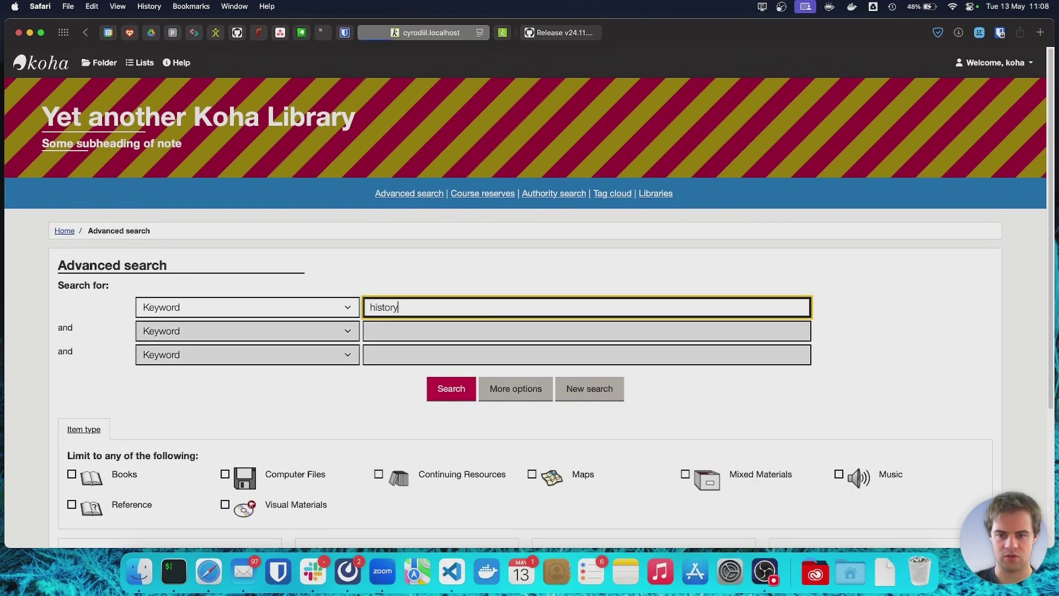
{"action": "key", "text": "Return"}
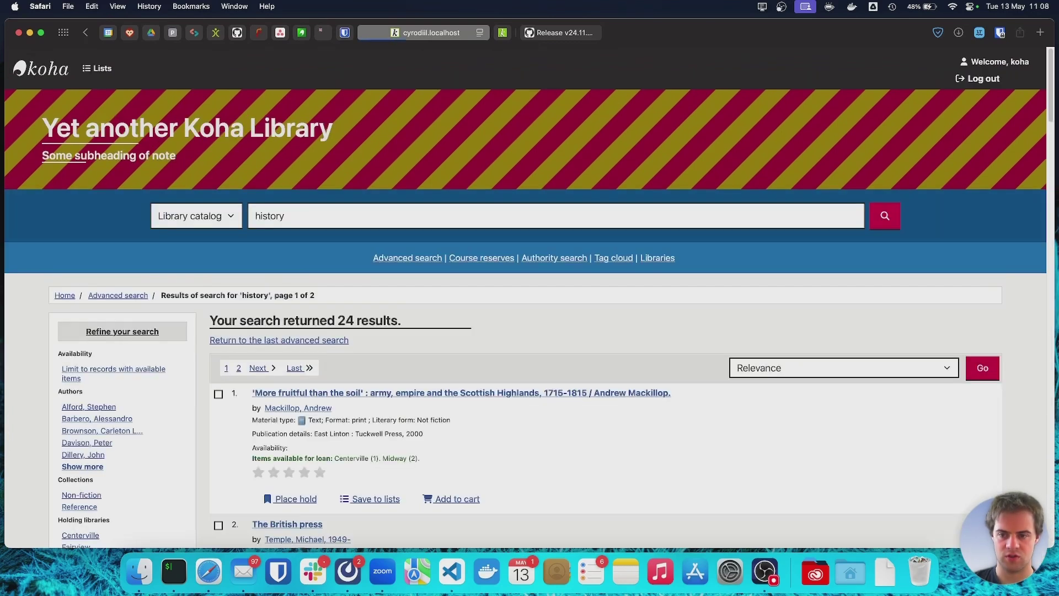
{"action": "scroll", "coordinate": [434, 401], "scroll_direction": "down", "scroll_amount": 2}
{"action": "scroll", "coordinate": [434, 401], "scroll_direction": "up", "scroll_amount": 1}
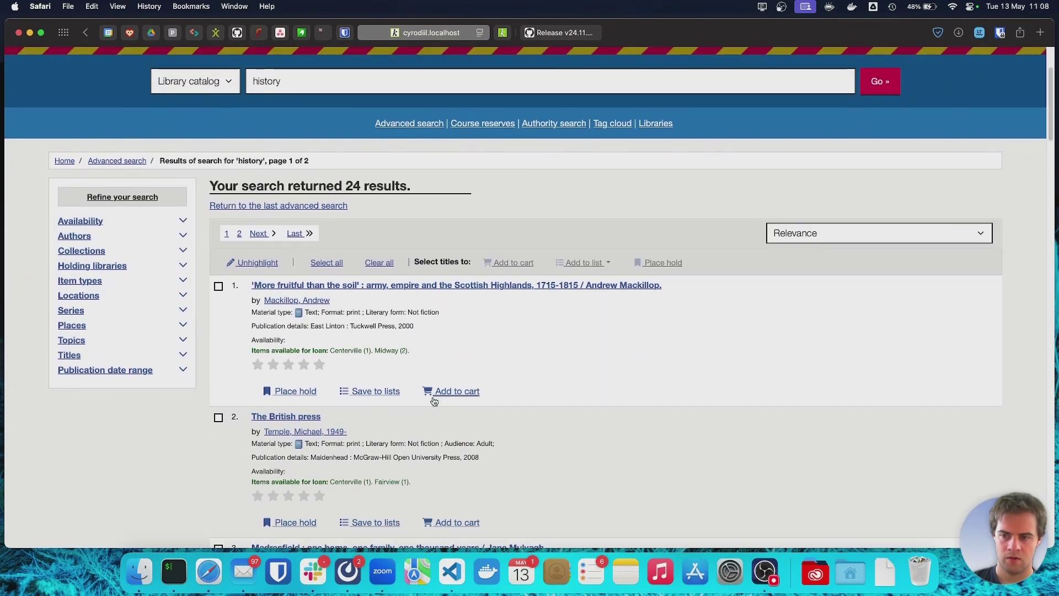
Toggle the Availability, Authors and Collections facets, then open 'More fruitful than the soil'.
{"action": "left_click", "coordinate": [82, 223]}
{"action": "left_click", "coordinate": [82, 223]}
{"action": "left_click", "coordinate": [76, 237]}
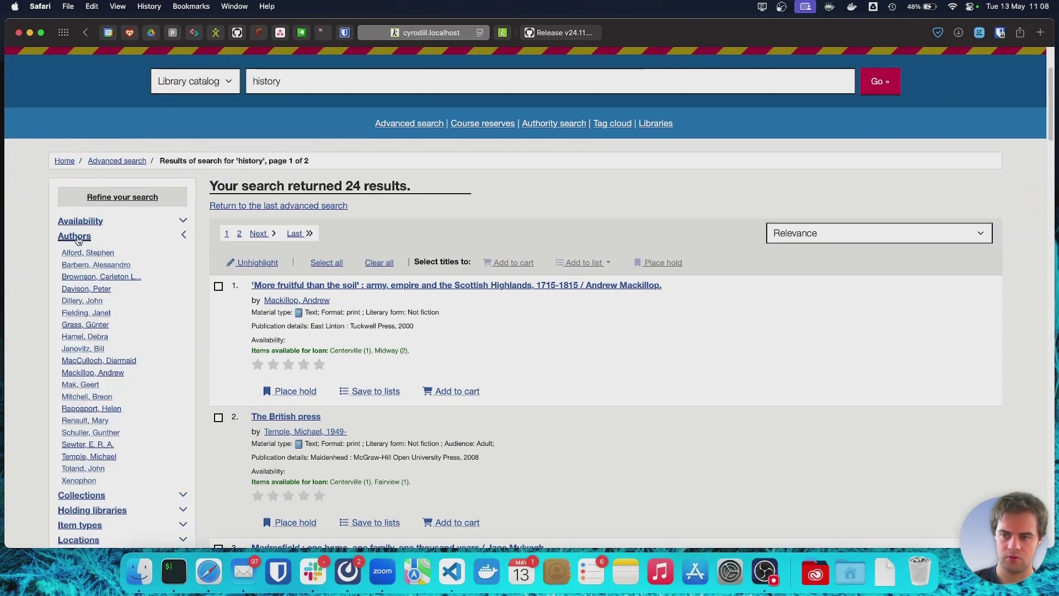
{"action": "left_click", "coordinate": [77, 237]}
{"action": "left_click", "coordinate": [82, 251]}
{"action": "left_click", "coordinate": [82, 251]}
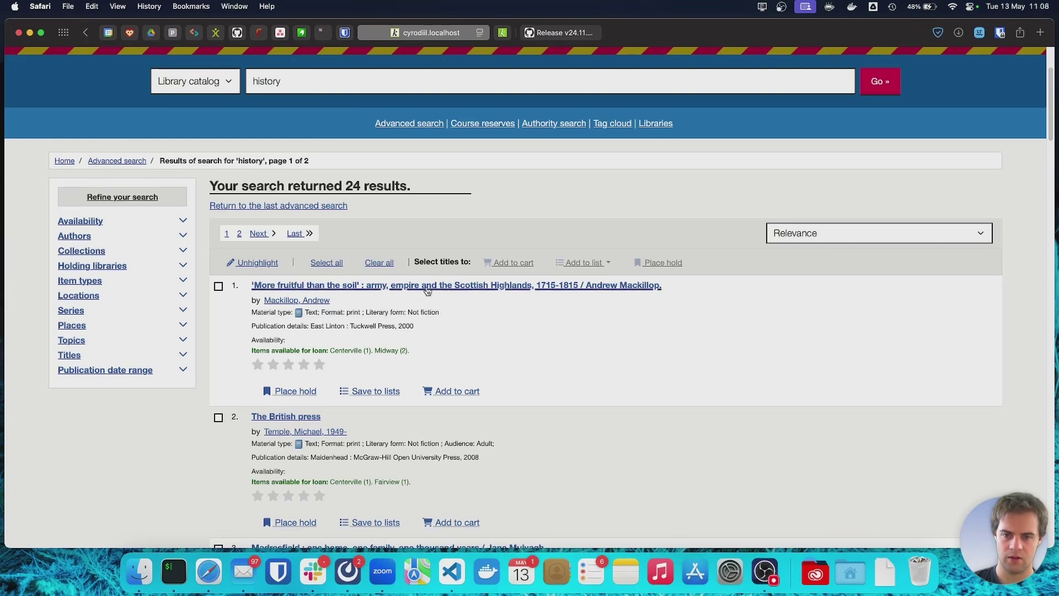
{"action": "left_click", "coordinate": [441, 395]}
From the Welcome menu, open Your account to view the patron summary with nothing checked out.
{"action": "scroll", "coordinate": [483, 449], "scroll_direction": "down", "scroll_amount": 4}
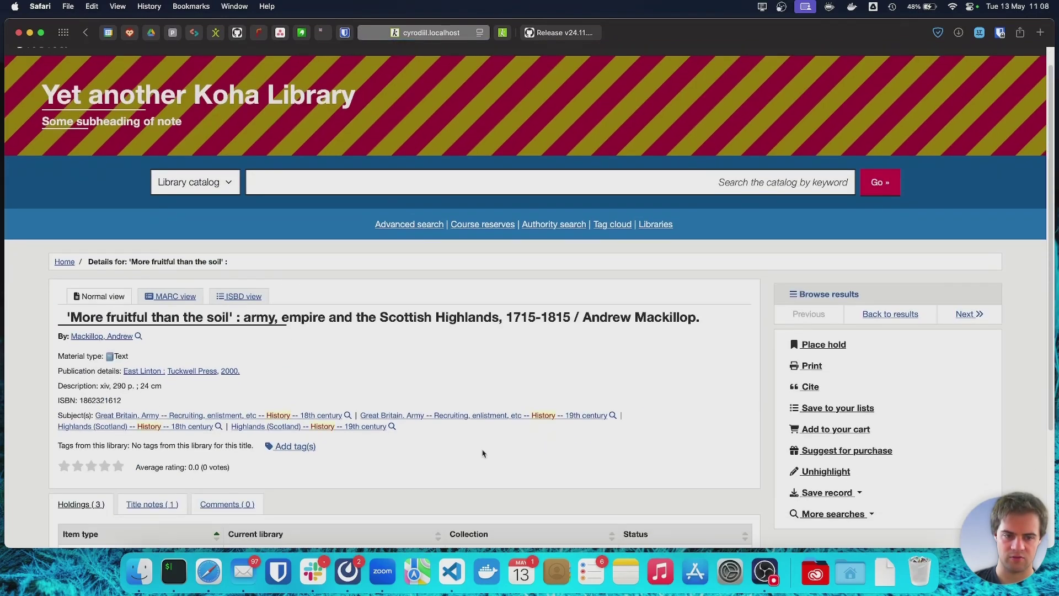
{"action": "scroll", "coordinate": [482, 452], "scroll_direction": "down", "scroll_amount": 2}
{"action": "scroll", "coordinate": [482, 452], "scroll_direction": "down", "scroll_amount": 2}
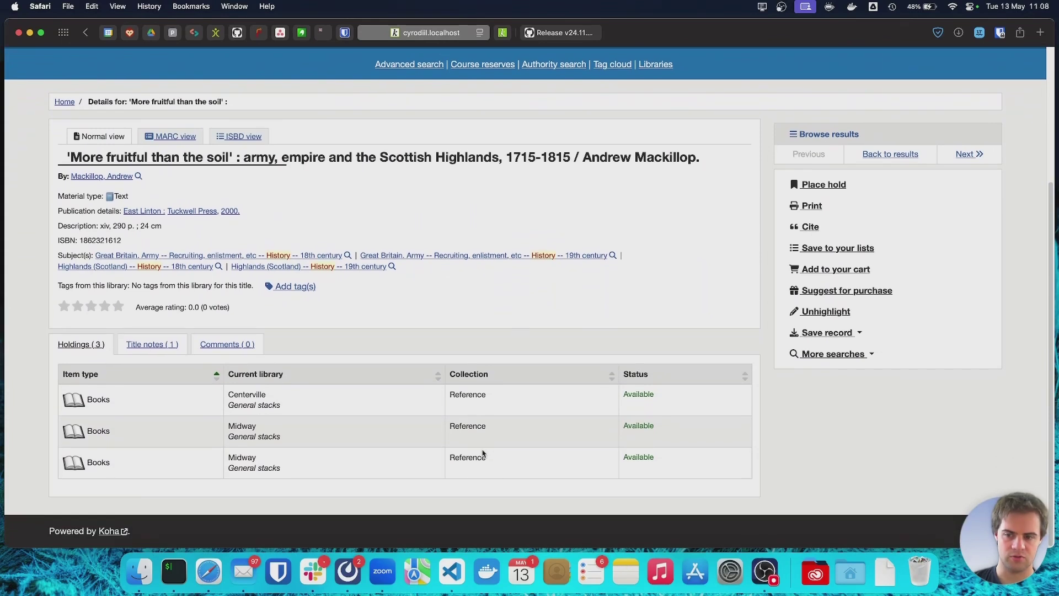
{"action": "scroll", "coordinate": [482, 454], "scroll_direction": "down", "scroll_amount": 1}
{"action": "scroll", "coordinate": [483, 453], "scroll_direction": "up", "scroll_amount": 1}
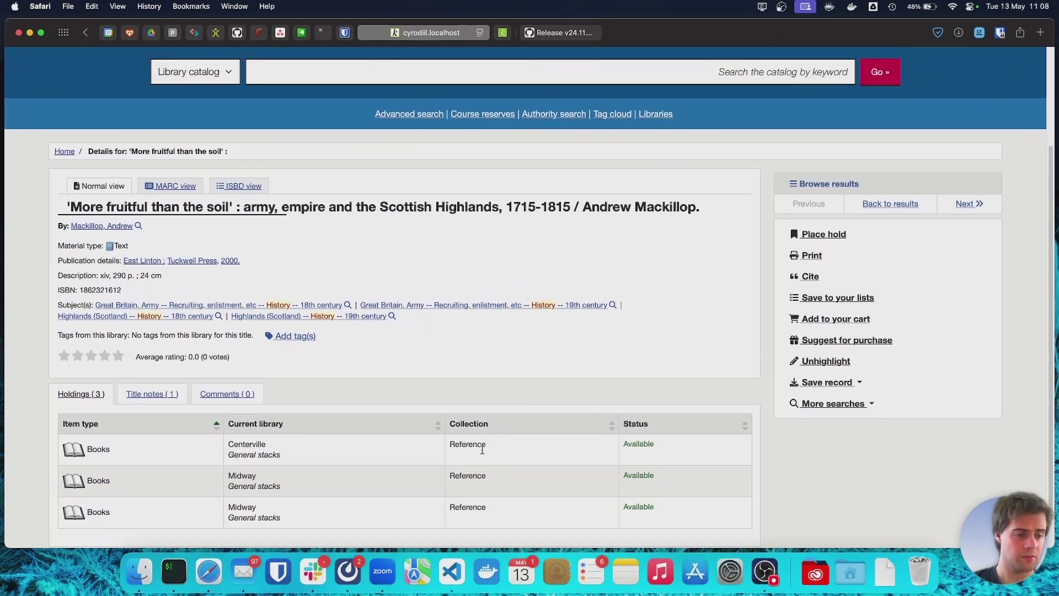
{"action": "scroll", "coordinate": [483, 454], "scroll_direction": "up", "scroll_amount": 5}
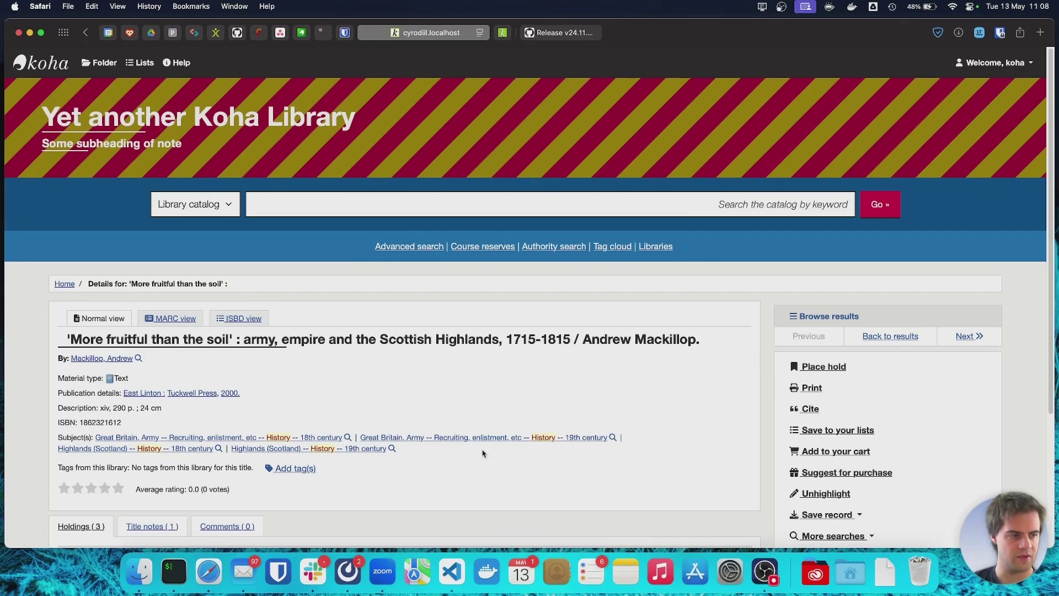
{"action": "left_click", "coordinate": [996, 62]}
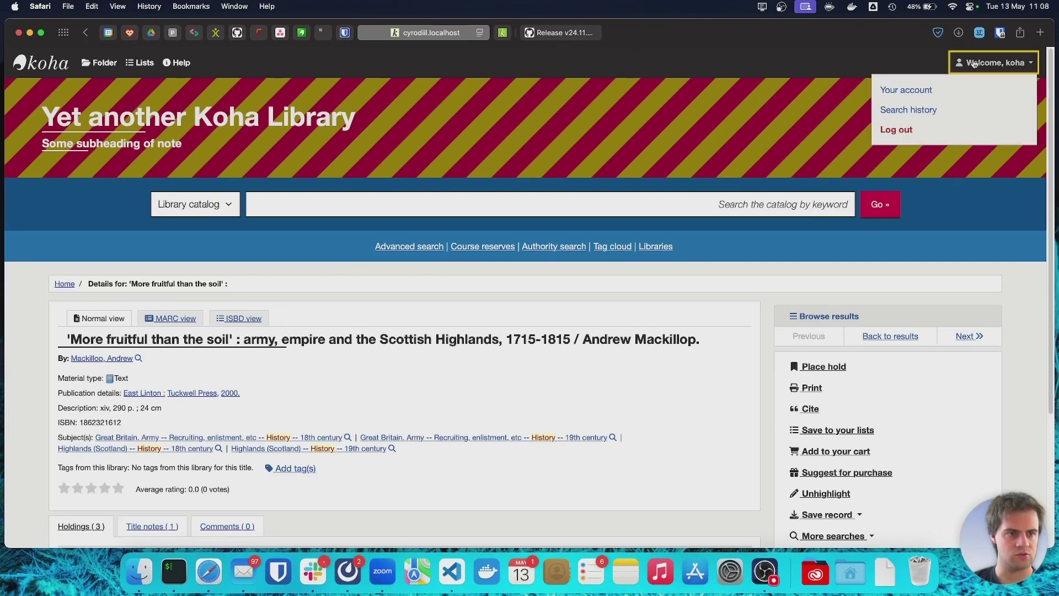
{"action": "left_click", "coordinate": [918, 89]}
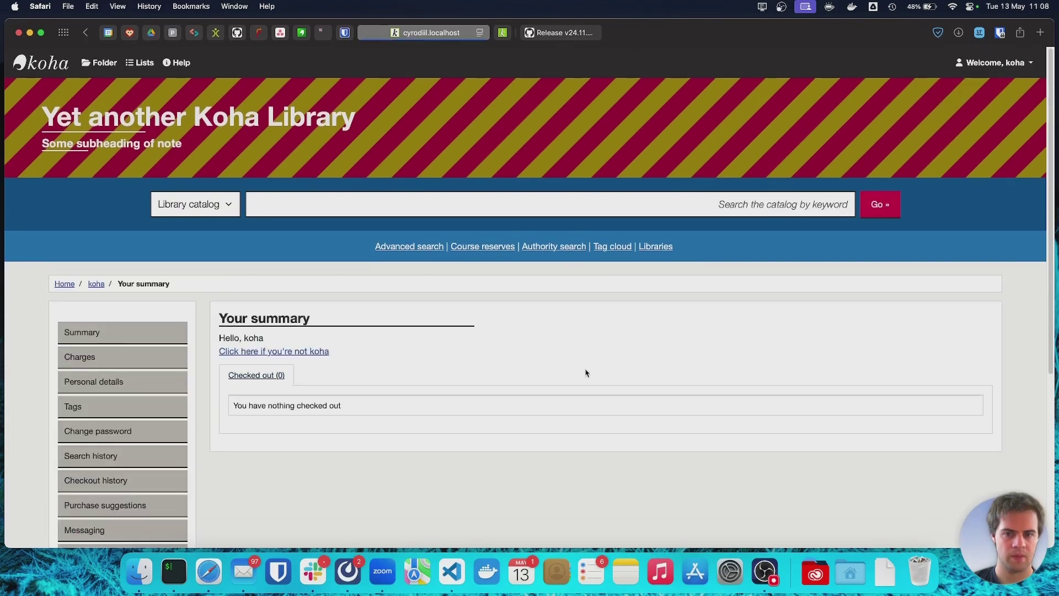
{"action": "scroll", "coordinate": [586, 373], "scroll_direction": "down", "scroll_amount": 2}
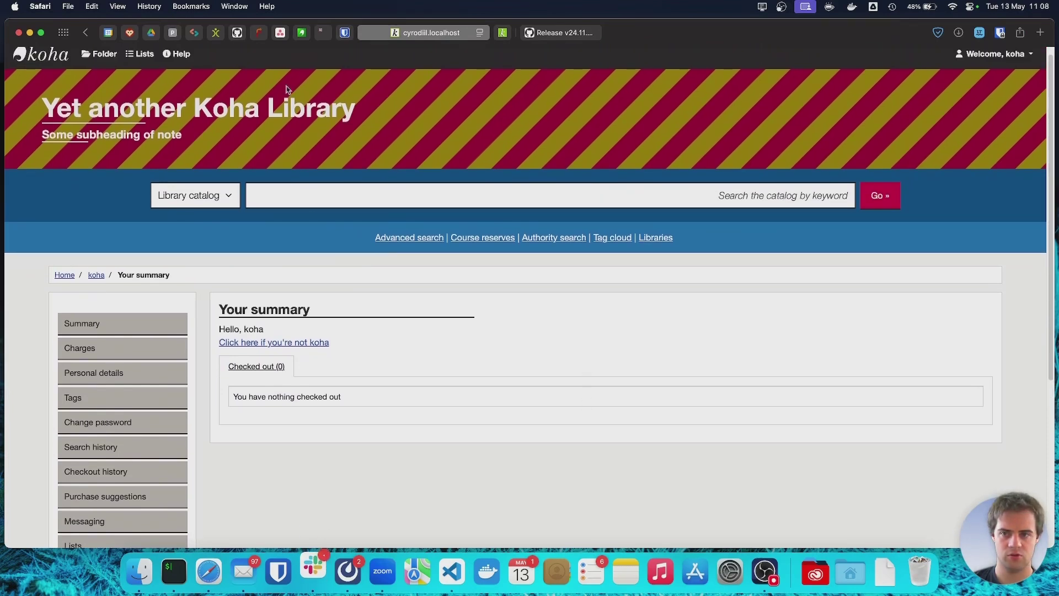
{"action": "key", "text": "Tab"}
{"action": "key", "text": "Tab"}
{"action": "key", "text": "Tab"}
{"action": "key", "text": "Tab"}
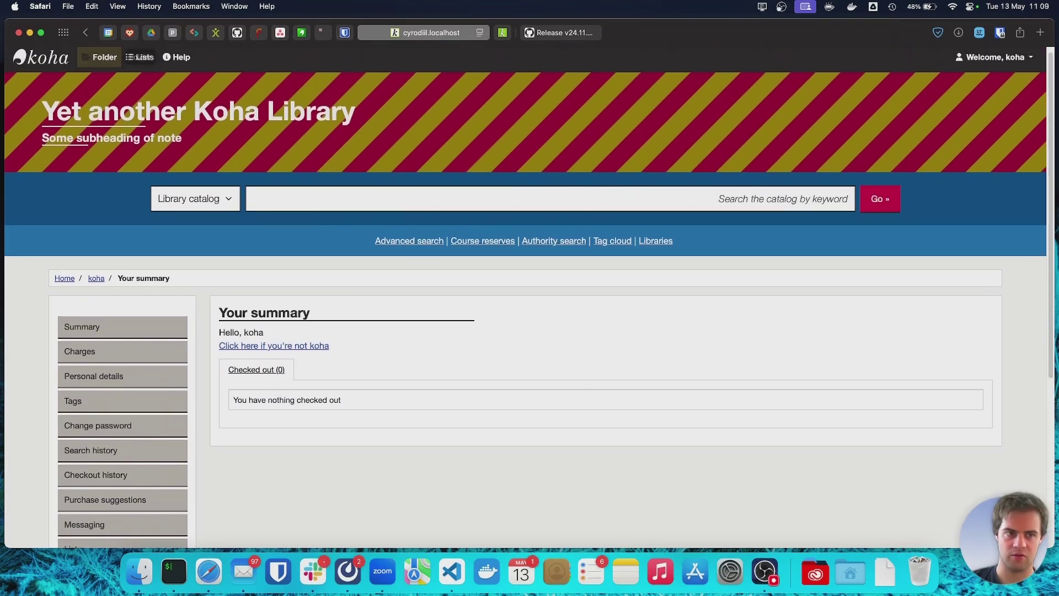
{"action": "key", "text": "Tab"}
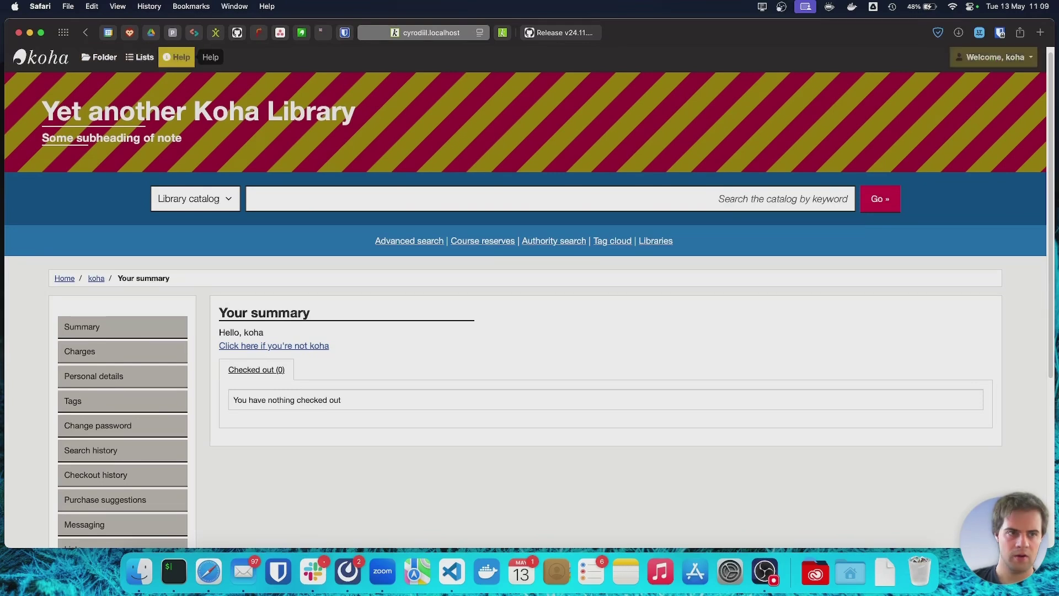
{"action": "key", "text": "Tab"}
{"action": "key", "text": "Tab"}
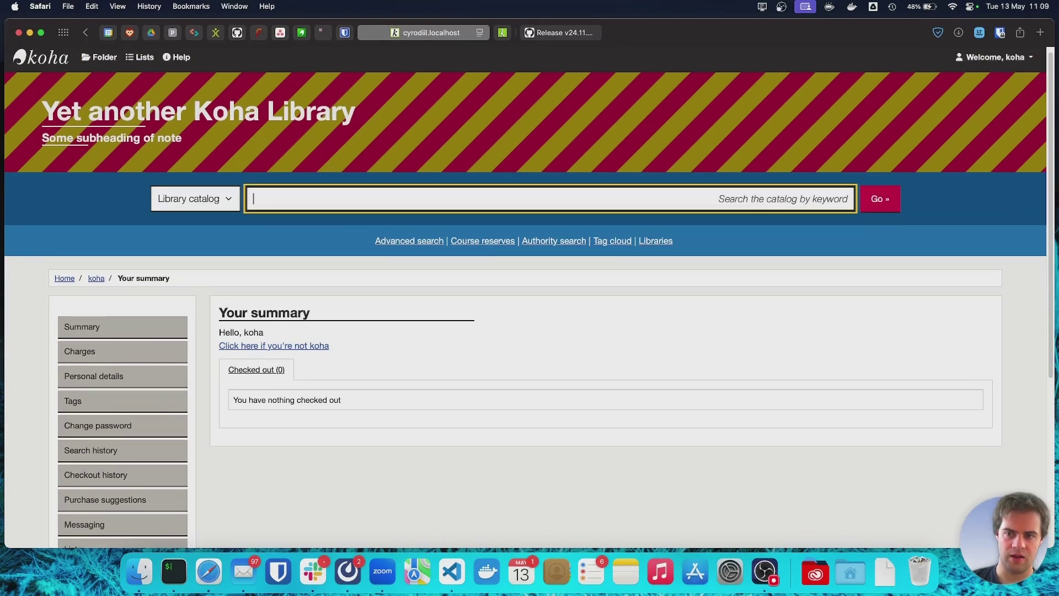
{"action": "key", "text": "Tab"}
{"action": "key", "text": "Tab"}
{"action": "key", "text": "Tab"}
{"action": "key", "text": "Tab"}
{"action": "key", "text": "Tab"}
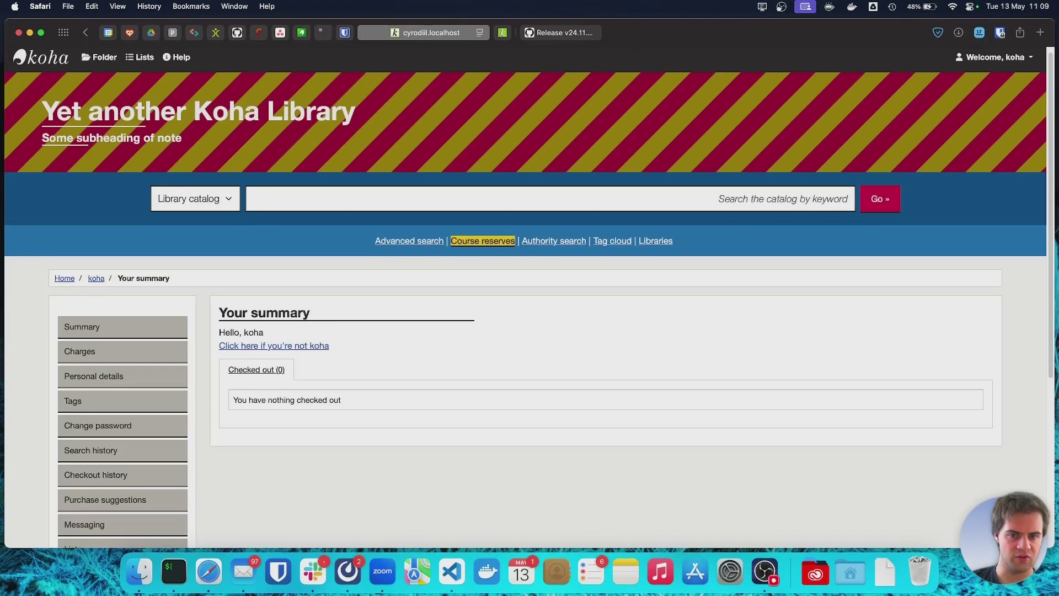
{"action": "key", "text": "Tab"}
{"action": "key", "text": "Tab"}
{"action": "key", "text": "Tab"}
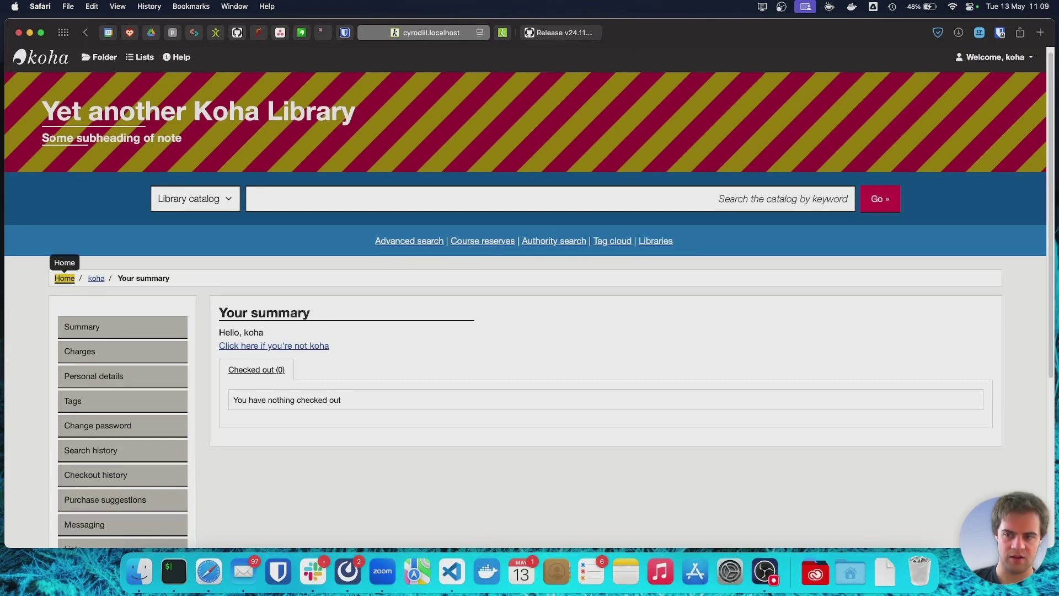
{"action": "key", "text": "Tab"}
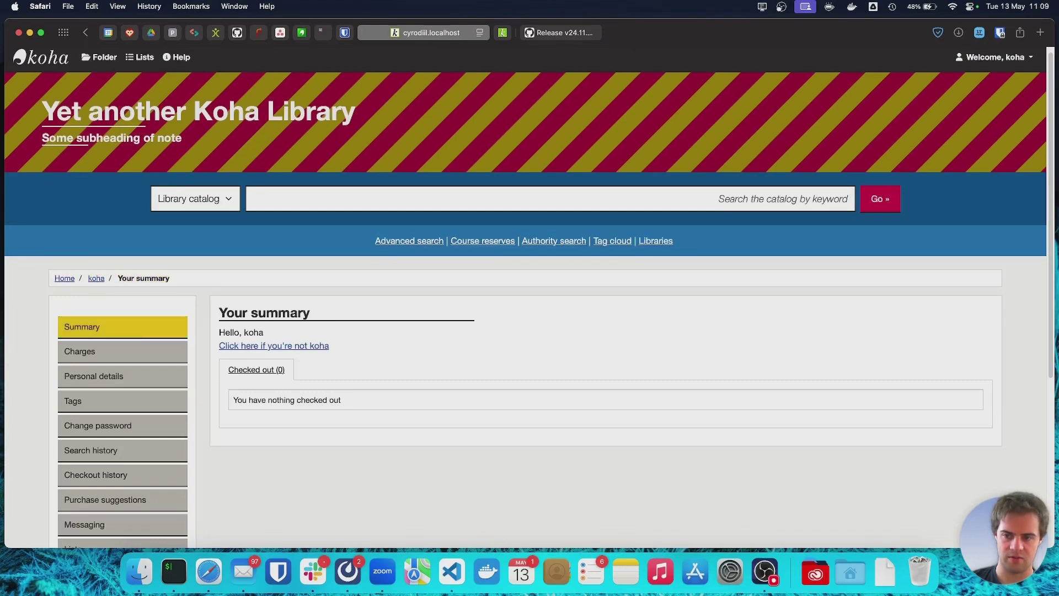
{"action": "key", "text": "Tab"}
{"action": "key", "text": "Tab"}
{"action": "key", "text": "Tab"}
{"action": "key", "text": "Tab"}
{"action": "key", "text": "Tab"}
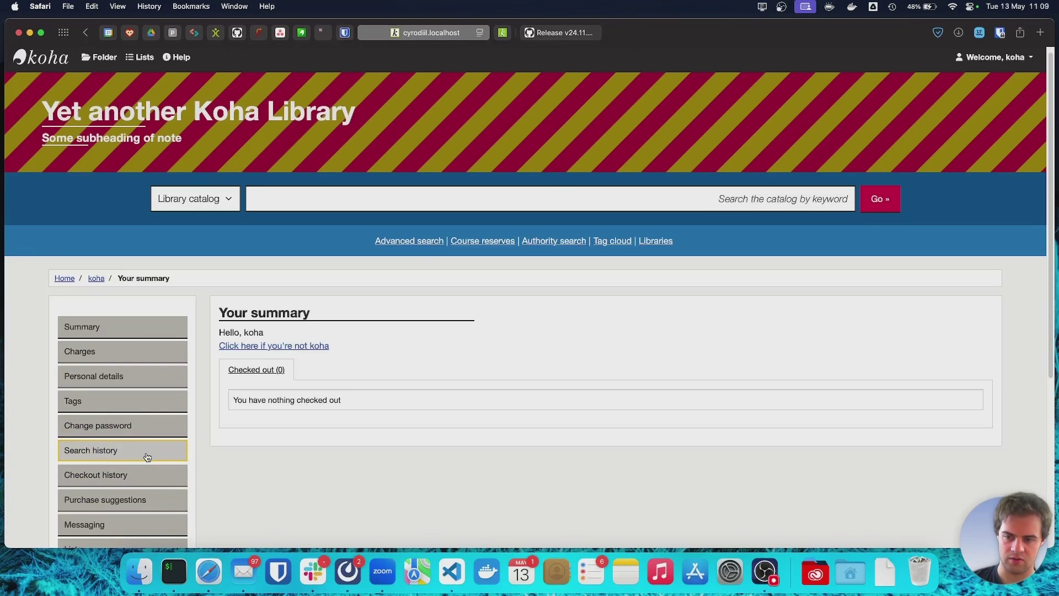
{"action": "left_click", "coordinate": [269, 475]}
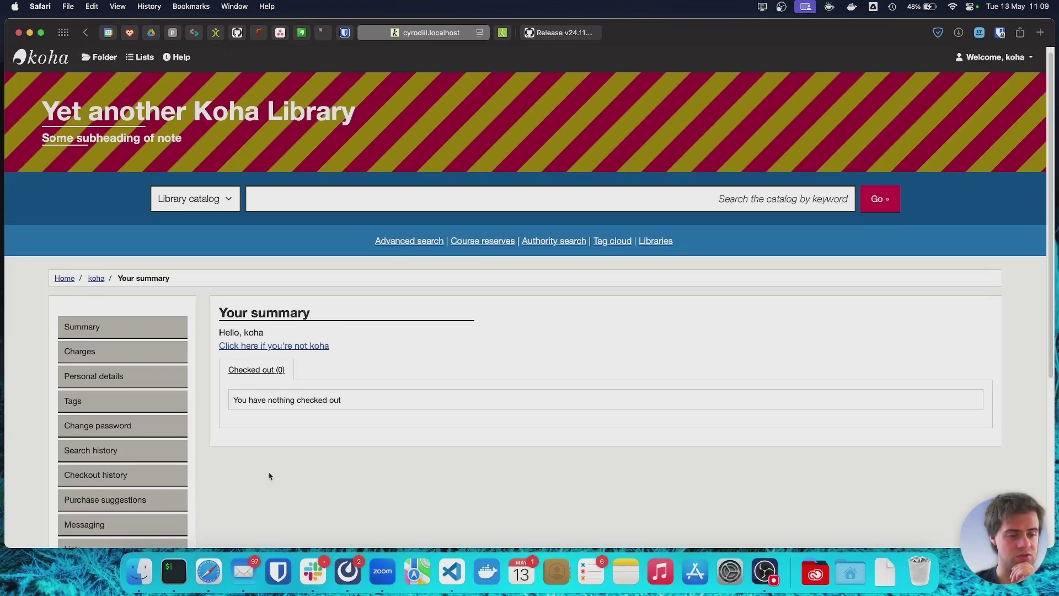
{"action": "scroll", "coordinate": [389, 243], "scroll_direction": "up", "scroll_amount": 1}
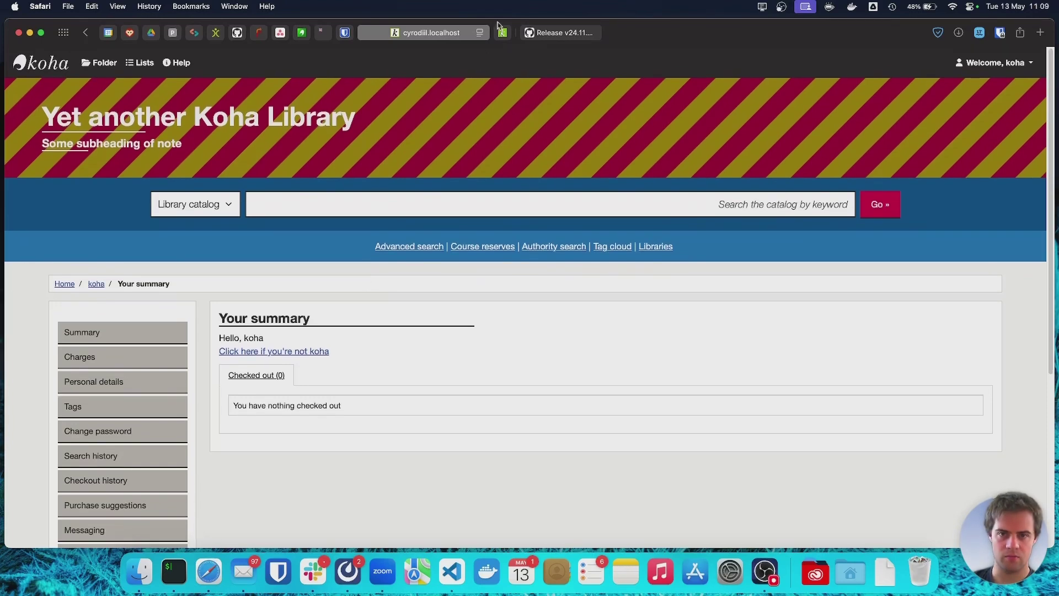
Open the SENUX plugin's Configure page from the staff plugins list and locate the variables.scss editor.
{"action": "left_click", "coordinate": [503, 34]}
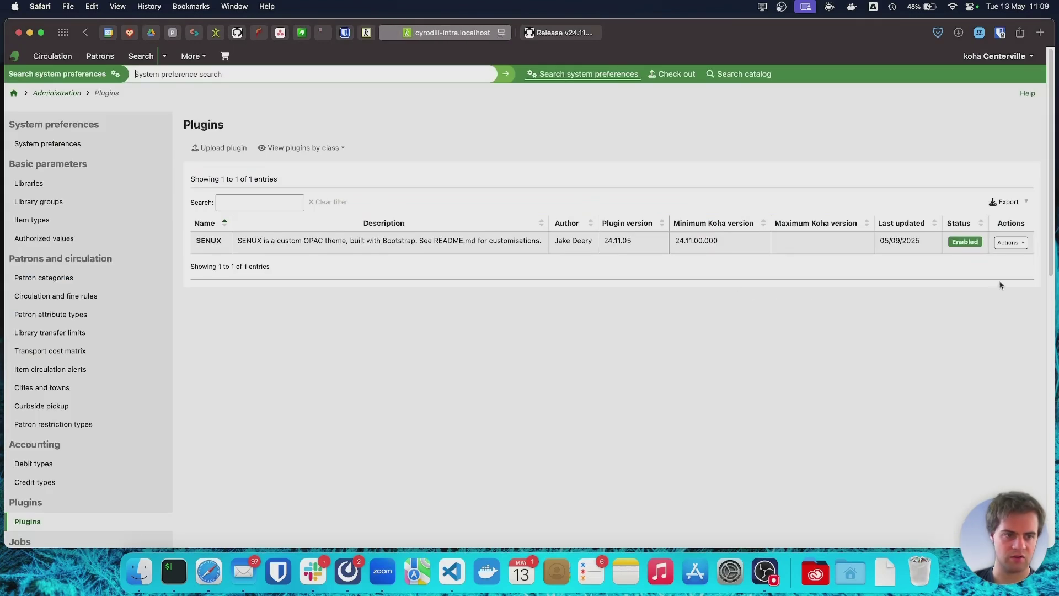
{"action": "left_click", "coordinate": [1016, 248]}
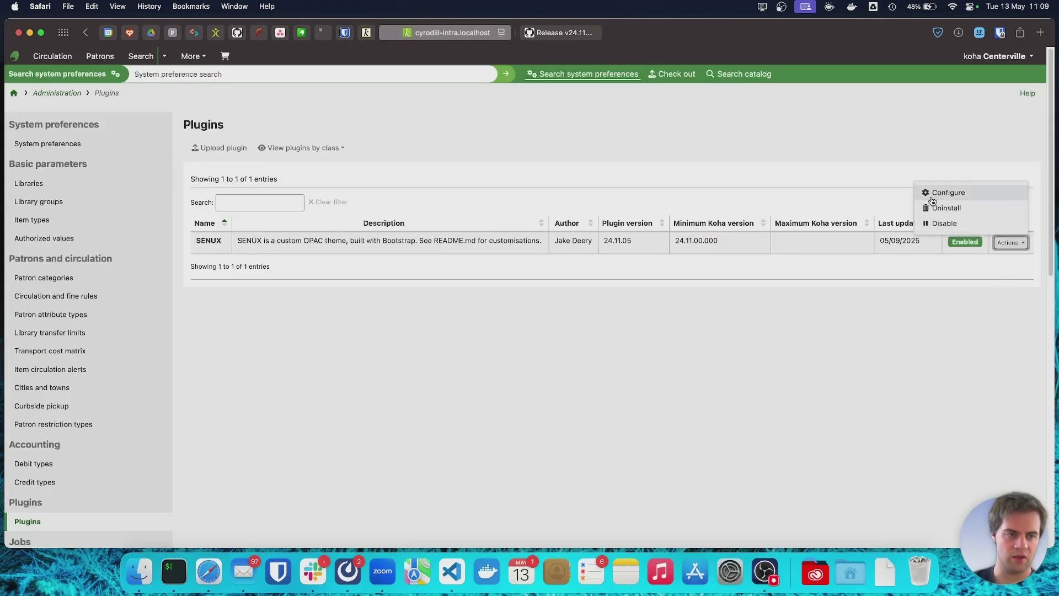
{"action": "left_click", "coordinate": [958, 195]}
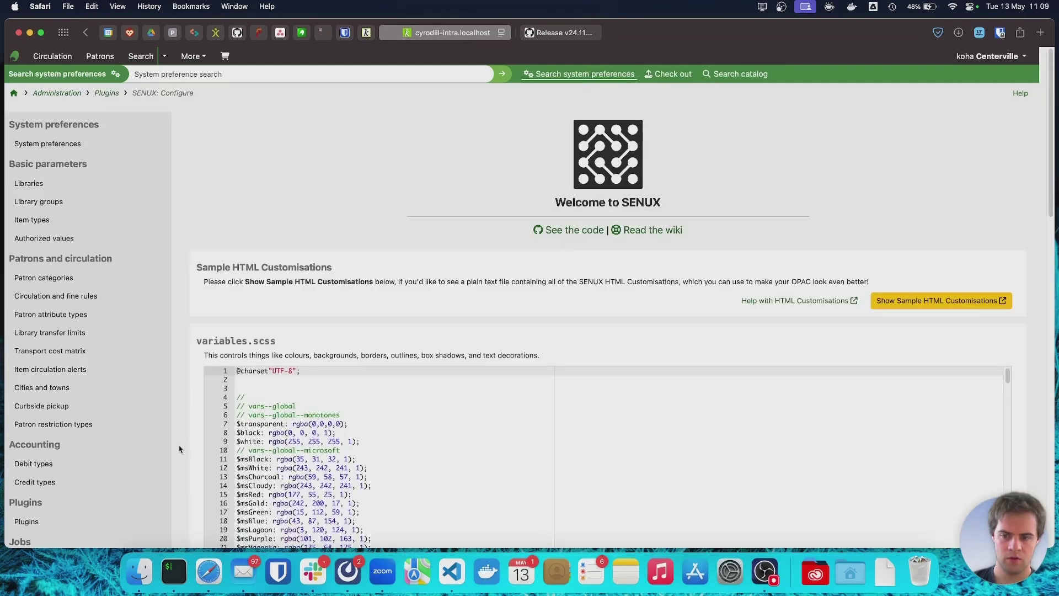
{"action": "scroll", "coordinate": [179, 449], "scroll_direction": "down", "scroll_amount": 10}
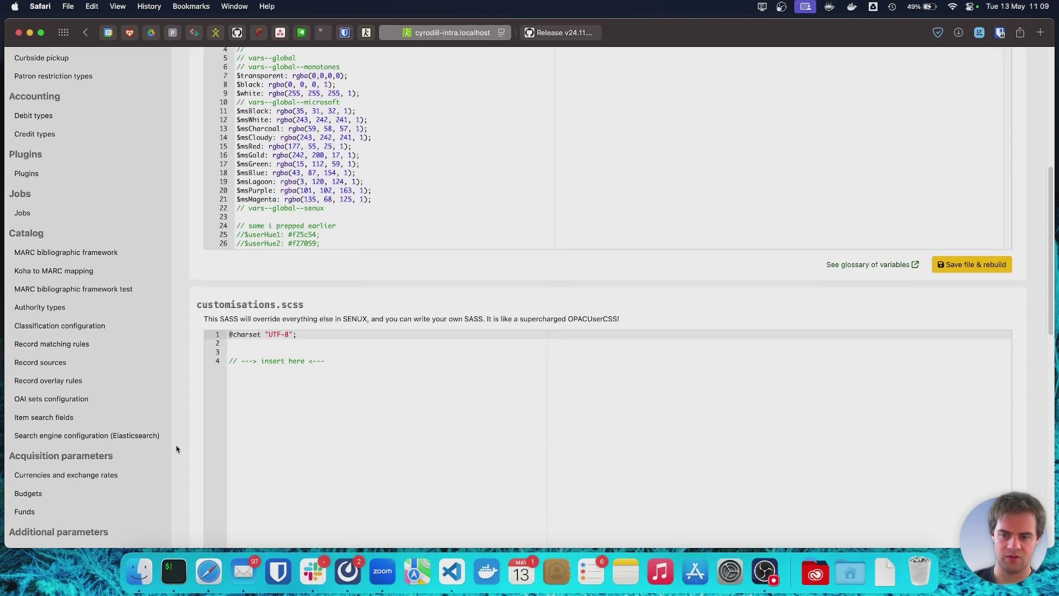
{"action": "scroll", "coordinate": [177, 449], "scroll_direction": "down", "scroll_amount": 15}
{"action": "scroll", "coordinate": [178, 449], "scroll_direction": "up", "scroll_amount": 12}
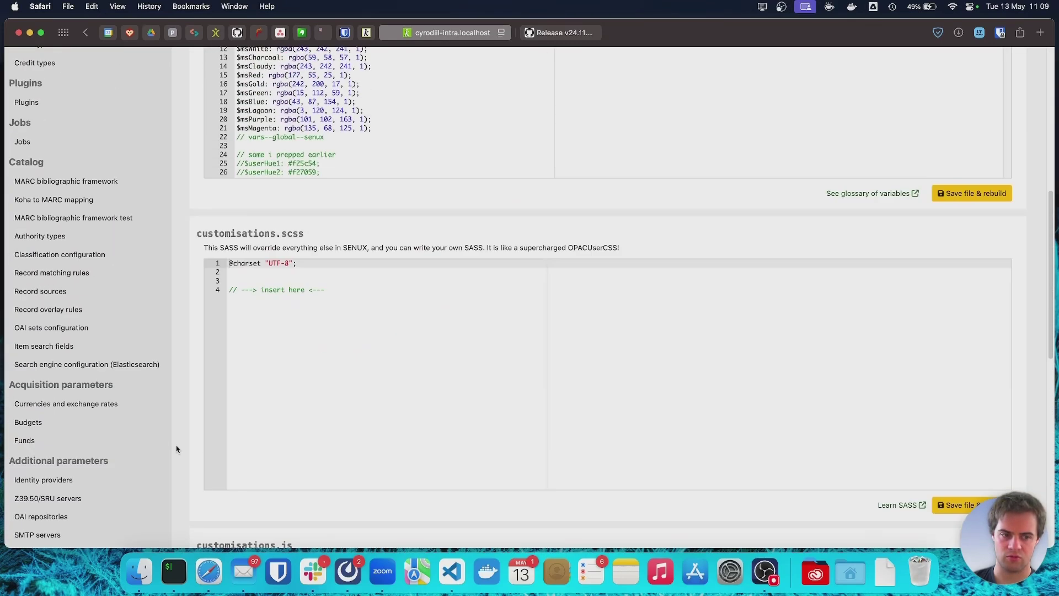
{"action": "scroll", "coordinate": [177, 449], "scroll_direction": "up", "scroll_amount": 5}
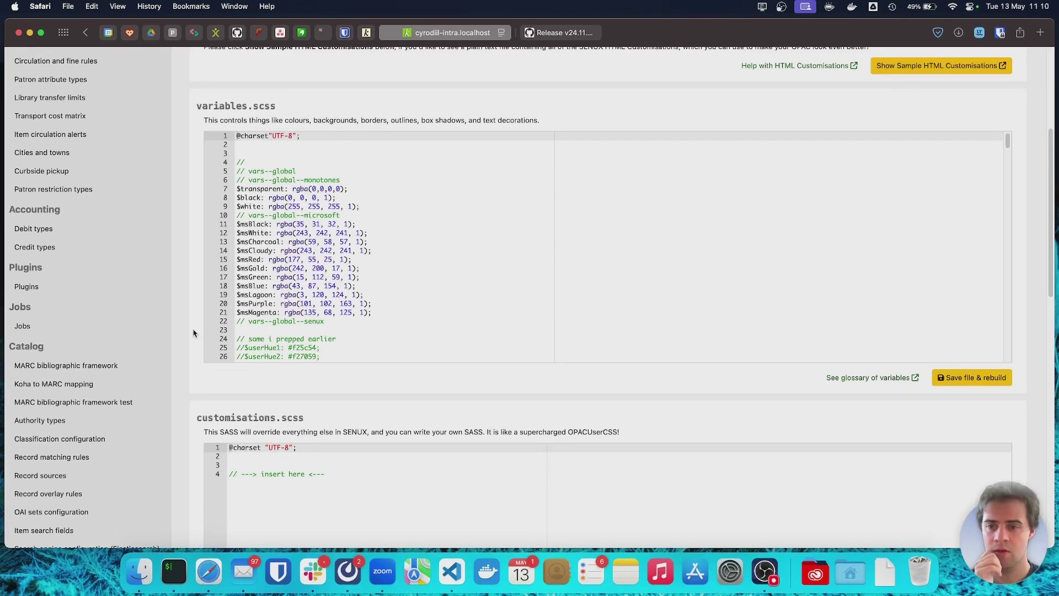
Enable the prepped $userHue palette, comment out the SENUX default hues, and save and rebuild.
{"action": "scroll", "coordinate": [264, 301], "scroll_direction": "down", "scroll_amount": 7}
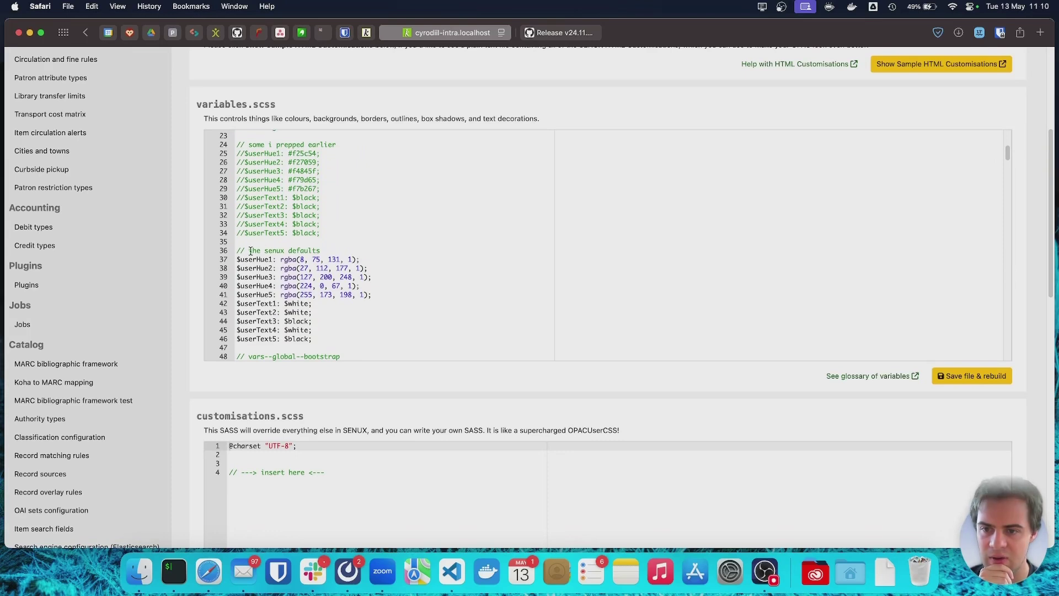
{"action": "scroll", "coordinate": [259, 180], "scroll_direction": "up", "scroll_amount": 2}
{"action": "scroll", "coordinate": [259, 180], "scroll_direction": "down", "scroll_amount": 1}
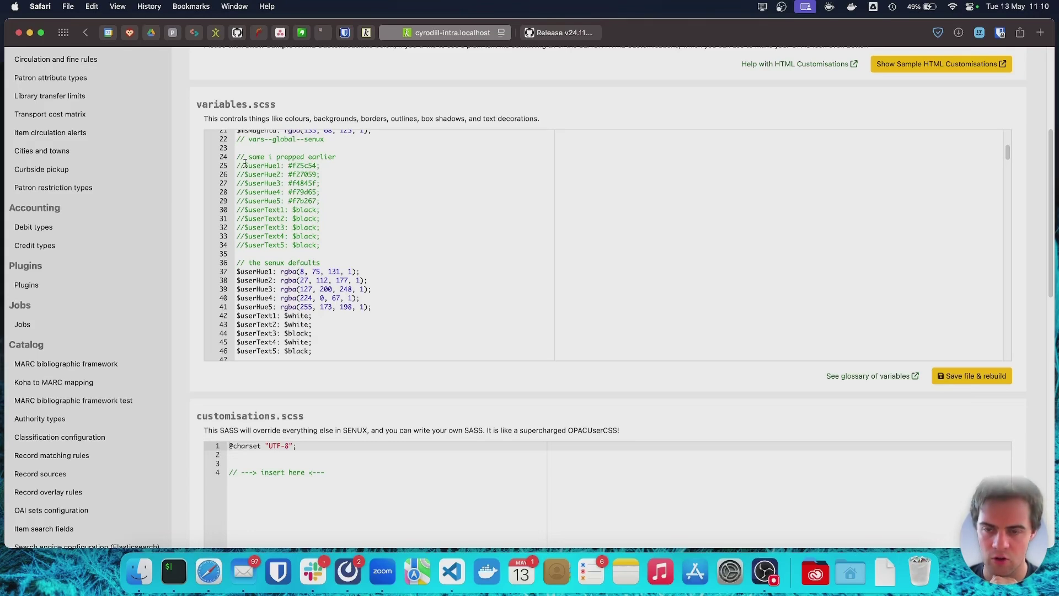
{"action": "left_click", "coordinate": [244, 166]}
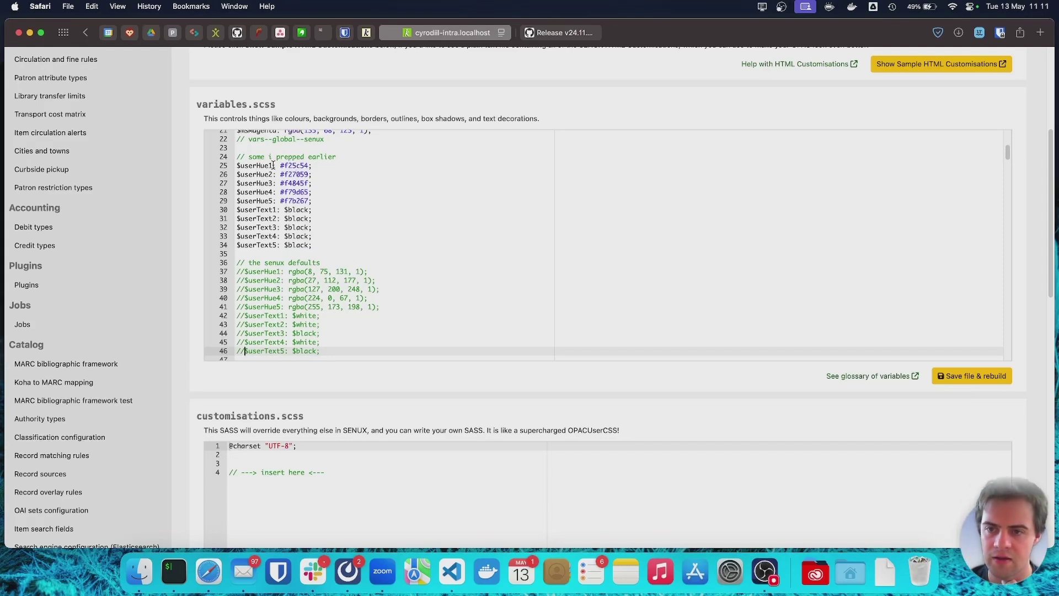
{"action": "left_click", "coordinate": [965, 376]}
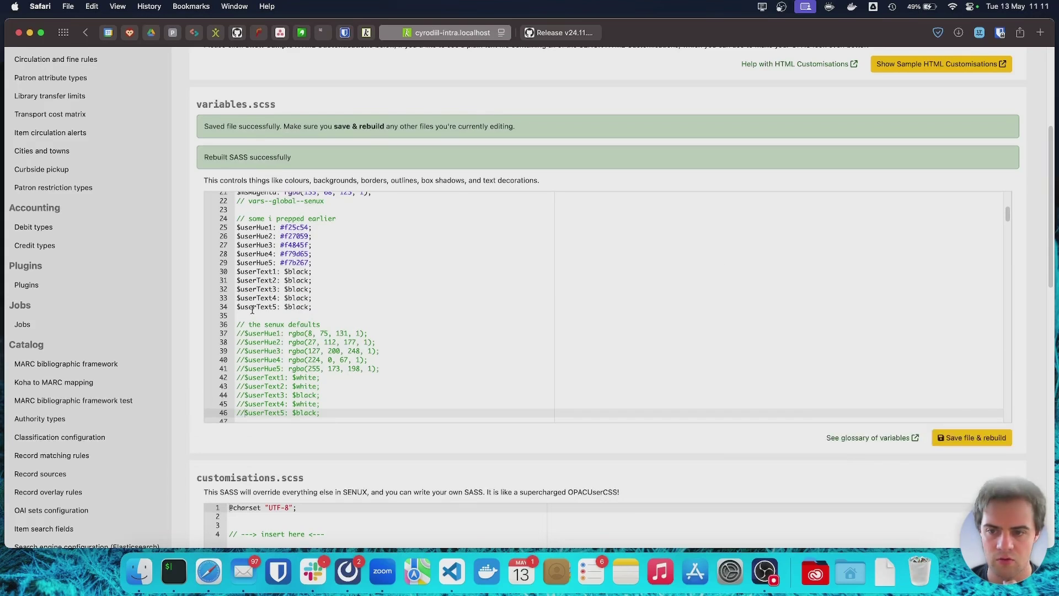
{"action": "left_click", "coordinate": [365, 33]}
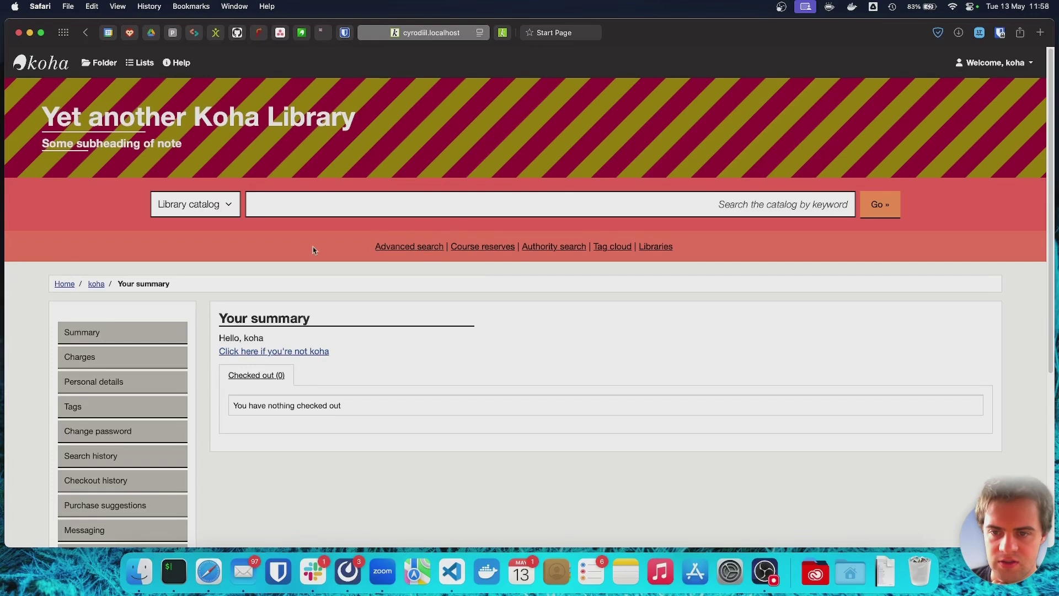
{"action": "left_click", "coordinate": [503, 33]}
{"action": "scroll", "coordinate": [408, 410], "scroll_direction": "down", "scroll_amount": 6}
{"action": "scroll", "coordinate": [408, 411], "scroll_direction": "down", "scroll_amount": 4}
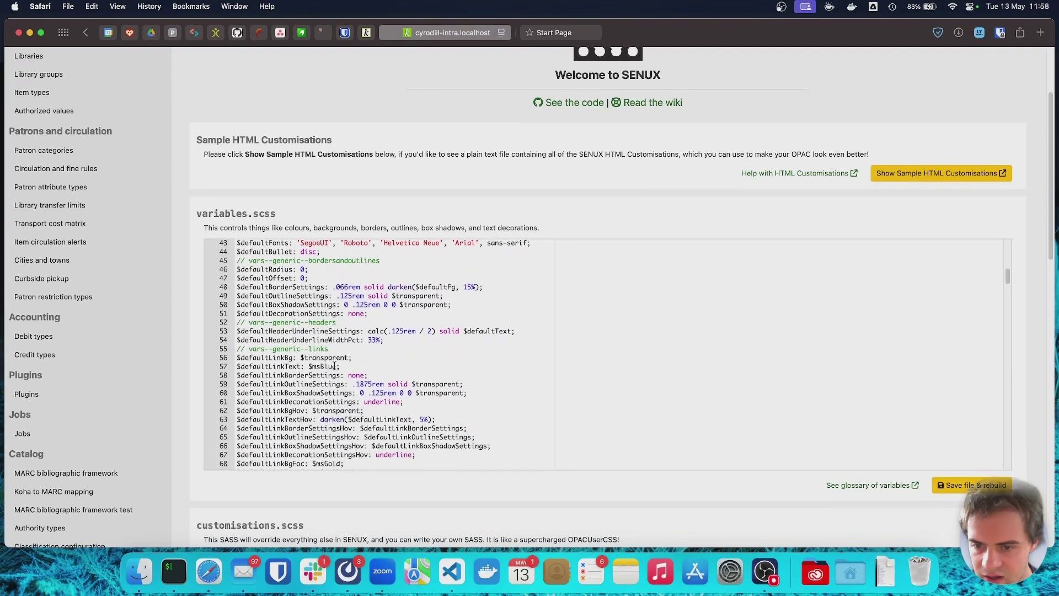
Change $defaultLinkText from $msBlue to $msRed, rebuild, and reload the OPAC to show red links.
{"action": "left_click", "coordinate": [337, 367]}
{"action": "key", "text": "BackSpace"}
{"action": "key", "text": "BackSpace"}
{"action": "key", "text": "BackSpace"}
{"action": "key", "text": "BackSpace"}
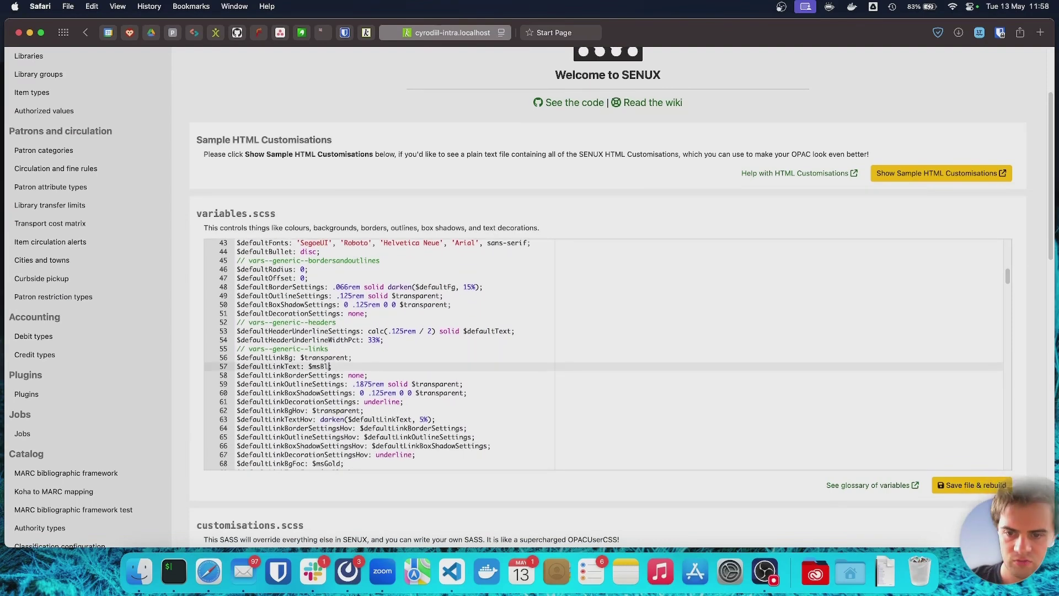
{"action": "type", "text": "Red"}
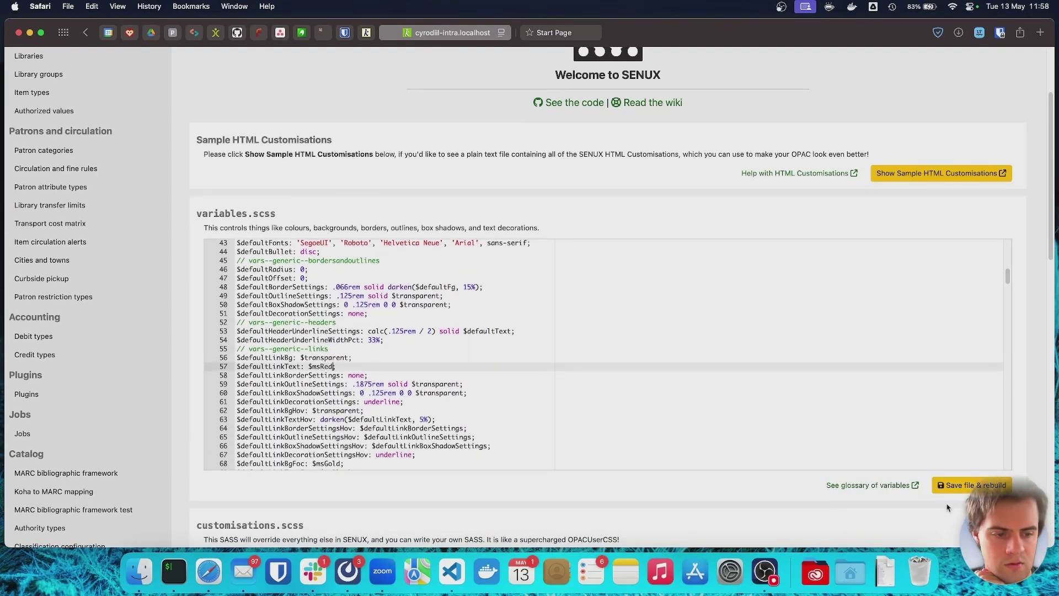
{"action": "left_click", "coordinate": [942, 487]}
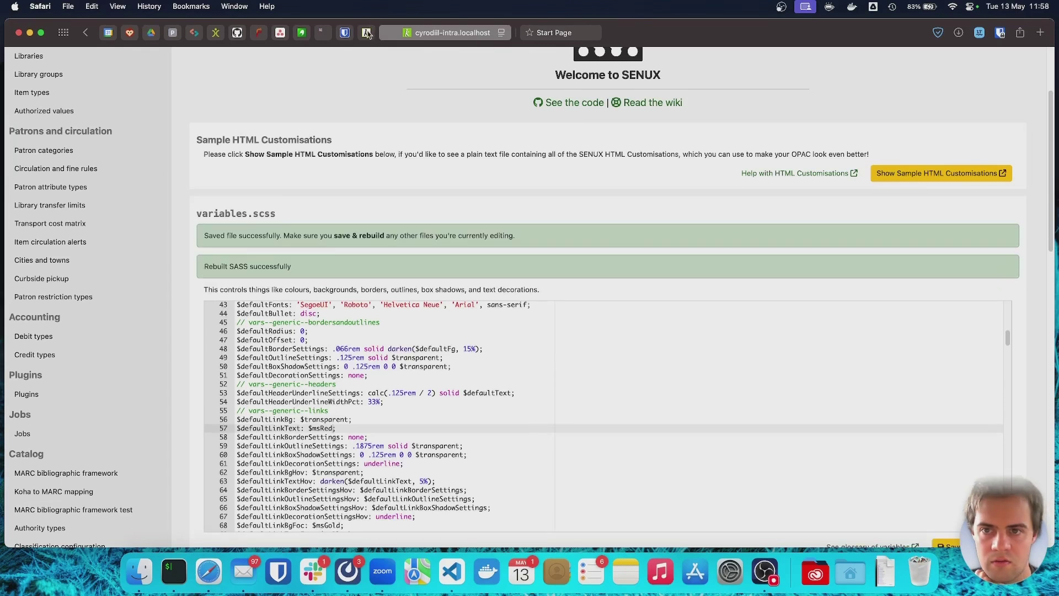
{"action": "left_click", "coordinate": [366, 33]}
{"action": "key", "text": "super+r"}
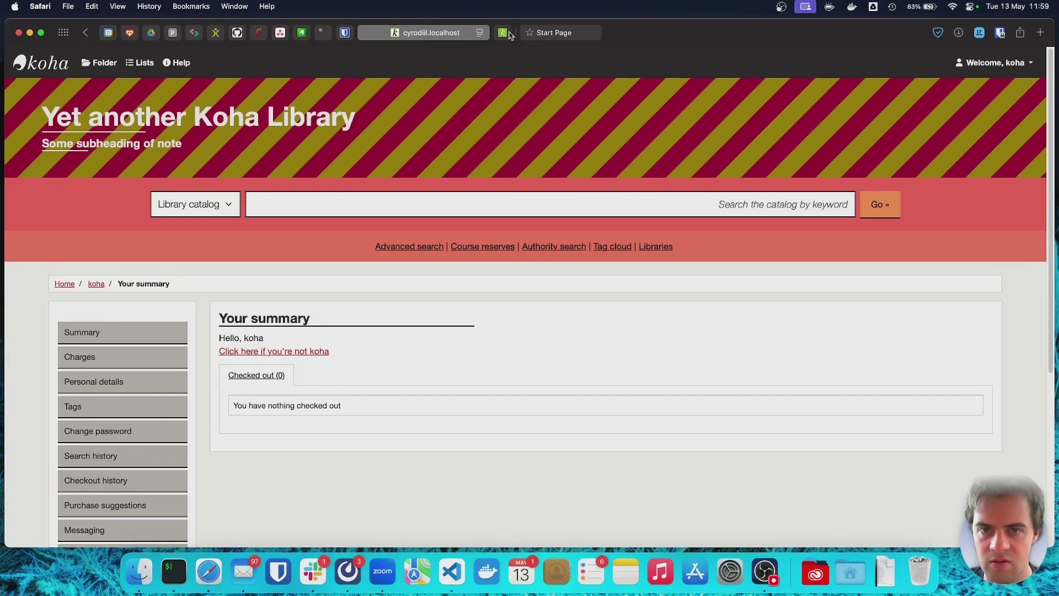
Set $defaultHeaderUnderlineSettings on line 53 to 'none;', rebuild, and reload the OPAC to check headings.
{"action": "left_click", "coordinate": [506, 34]}
{"action": "scroll", "coordinate": [399, 421], "scroll_direction": "down", "scroll_amount": 2}
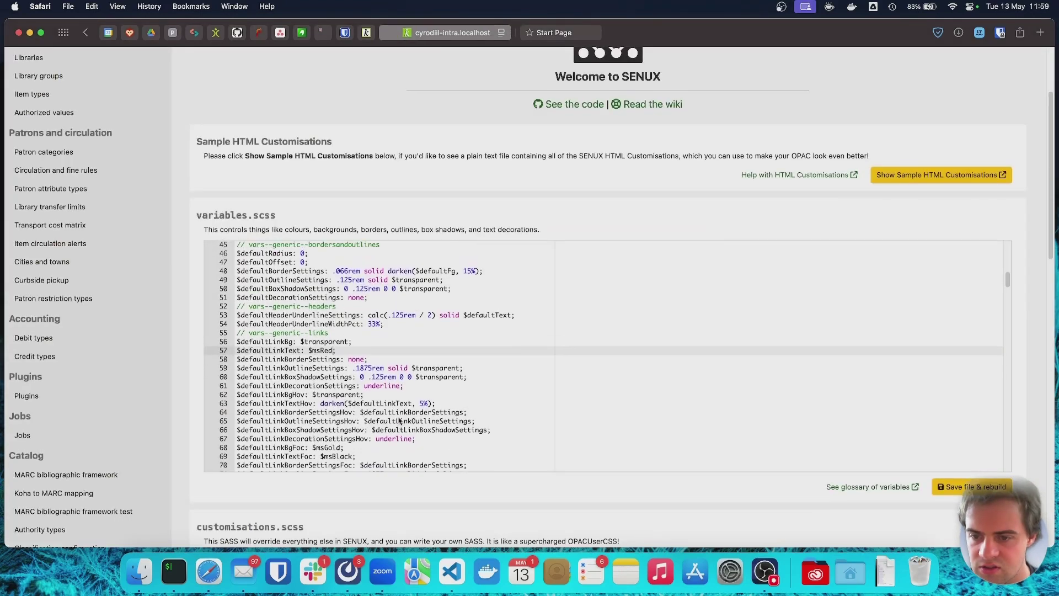
{"action": "double_click", "coordinate": [490, 319]}
{"action": "left_click_drag", "start_coordinate": [514, 318], "coordinate": [370, 317]}
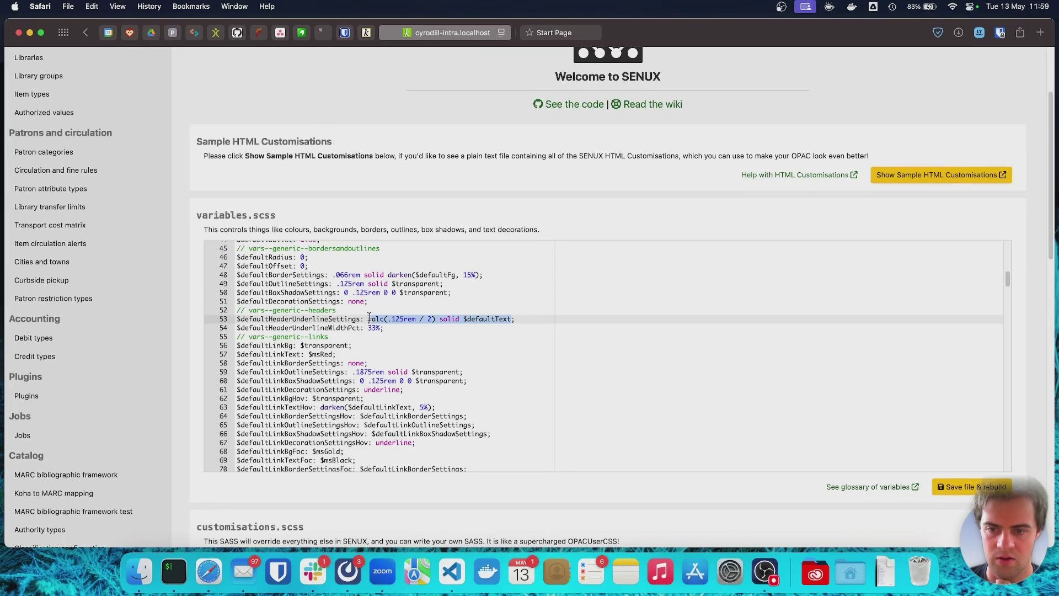
{"action": "type", "text": "none;"}
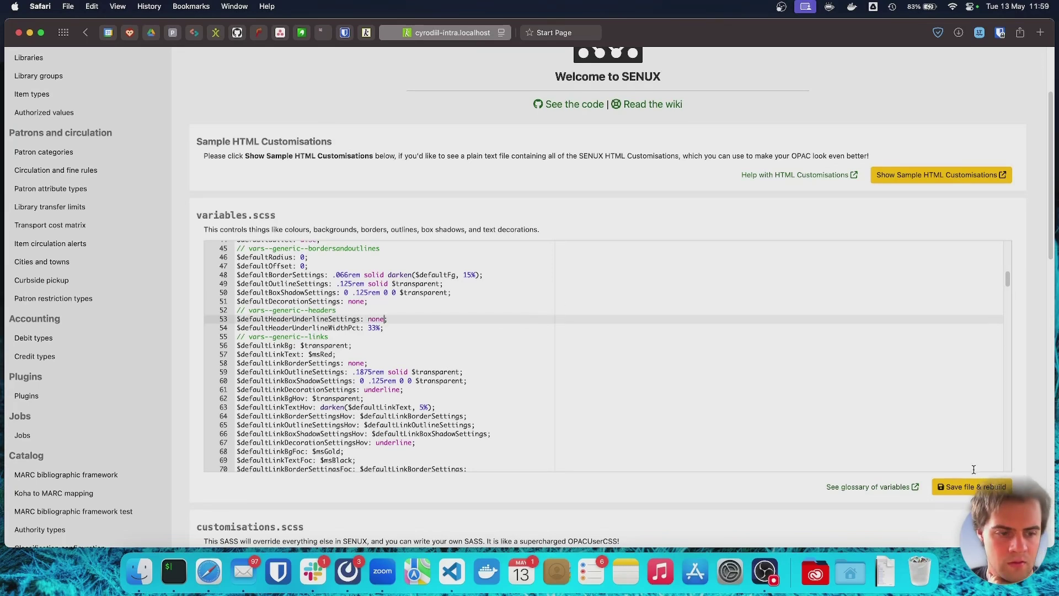
{"action": "left_click", "coordinate": [943, 485]}
{"action": "left_click", "coordinate": [366, 33]}
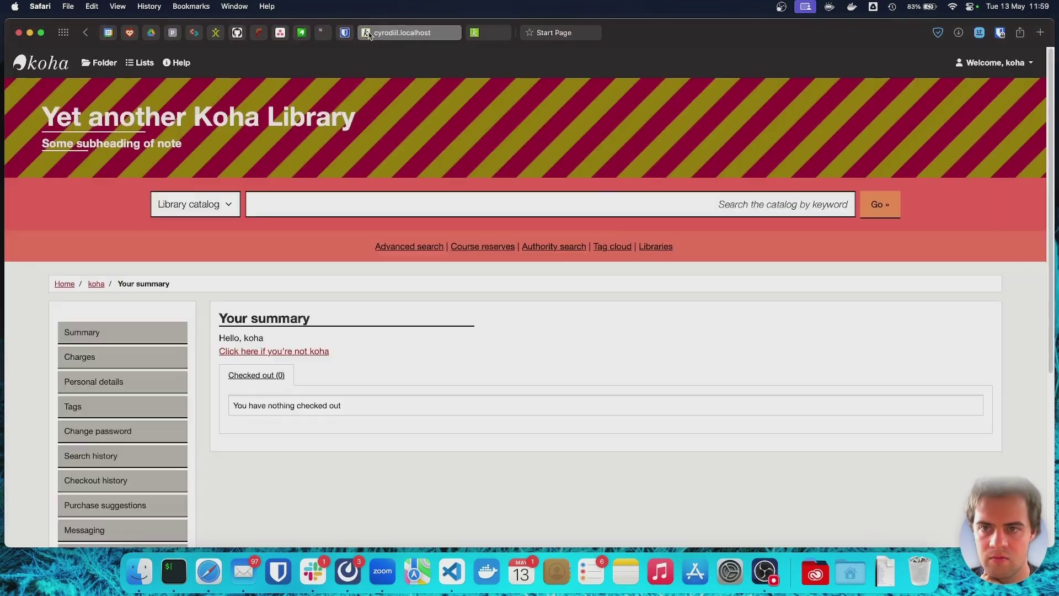
{"action": "key", "text": "super+r"}
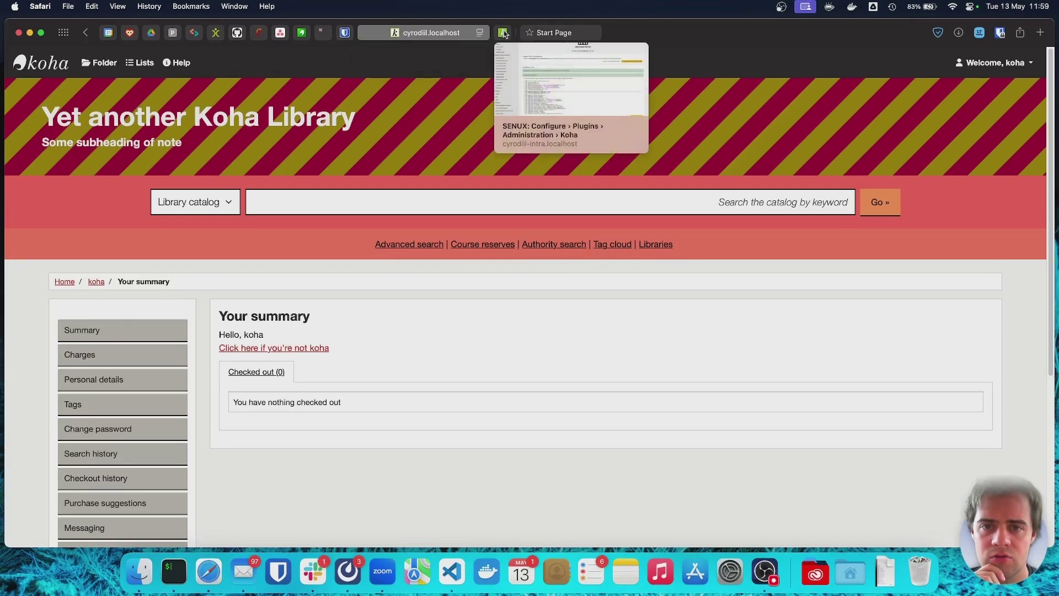
{"action": "left_click", "coordinate": [502, 33]}
Scroll to customisations.scss and place the cursor at its insert point.
{"action": "scroll", "coordinate": [184, 458], "scroll_direction": "down", "scroll_amount": 10}
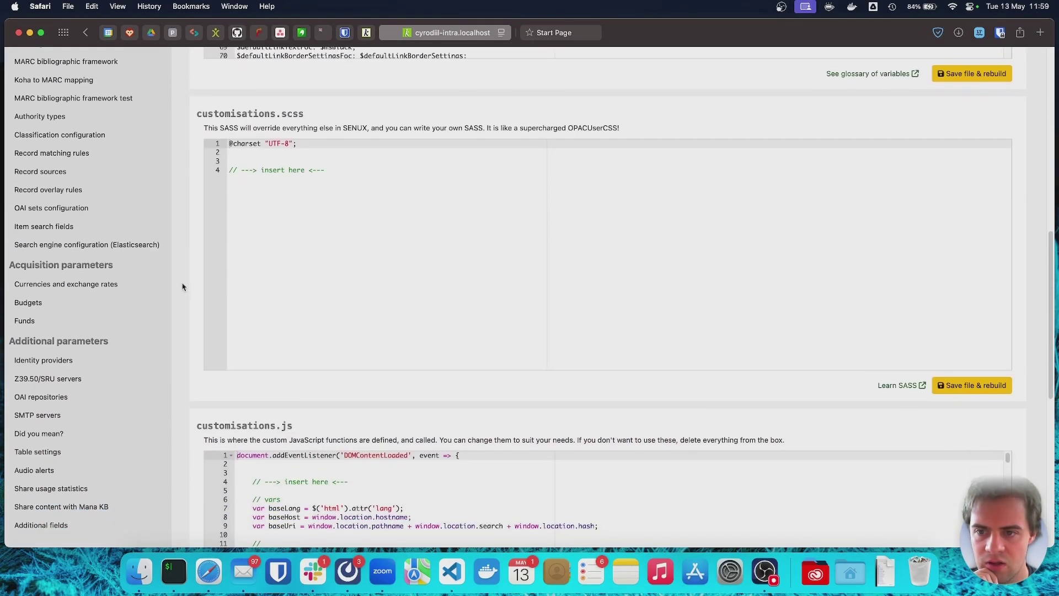
{"action": "scroll", "coordinate": [156, 342], "scroll_direction": "down", "scroll_amount": 2}
{"action": "scroll", "coordinate": [156, 342], "scroll_direction": "up", "scroll_amount": 1}
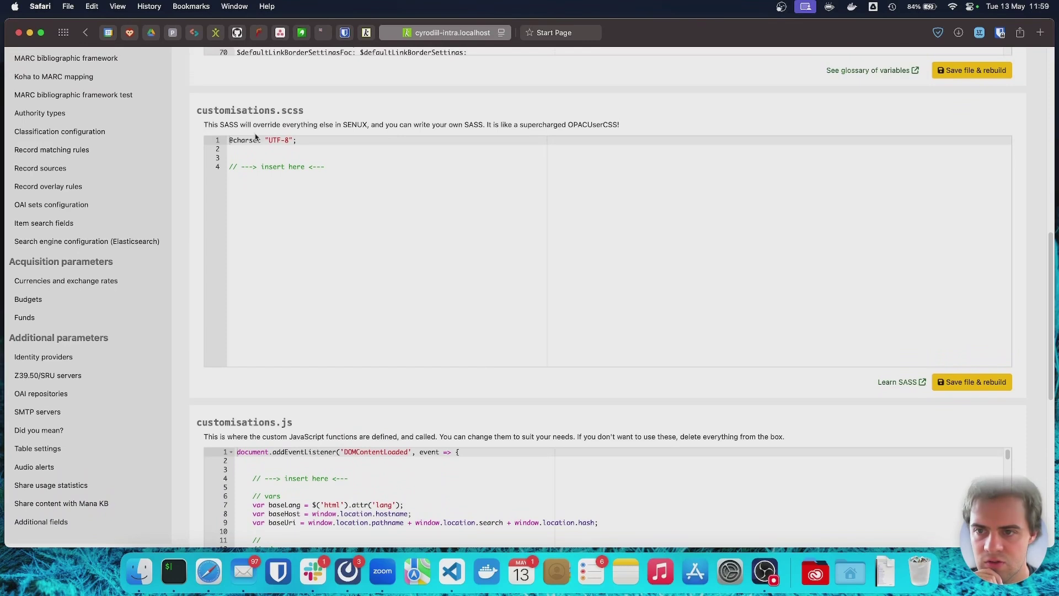
{"action": "left_click", "coordinate": [330, 186]}
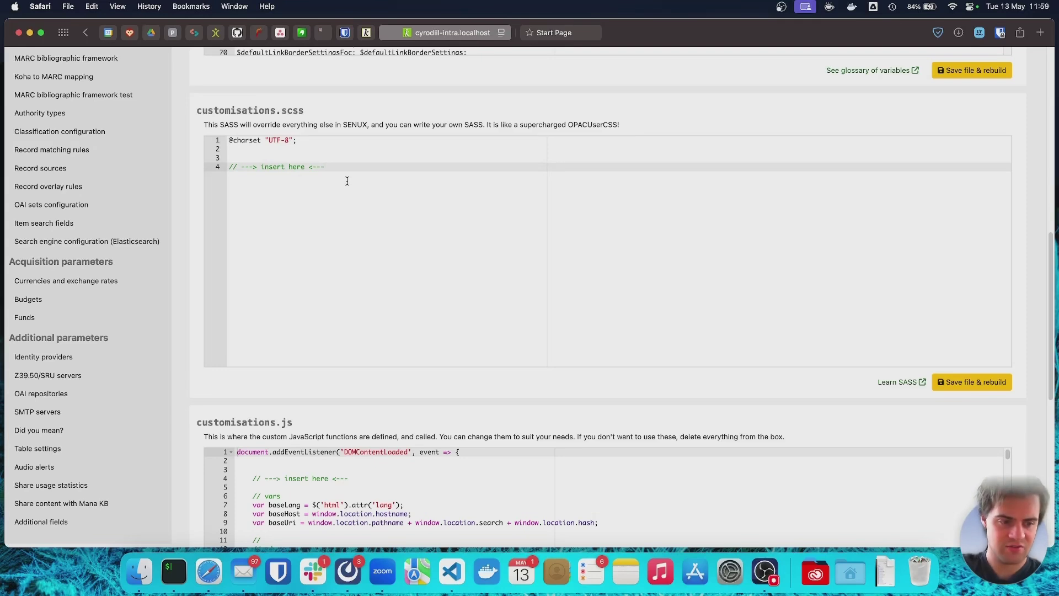
Look through customisations.js, then switch to the koha-plugin-senux README on GitHub.
{"action": "scroll", "coordinate": [362, 230], "scroll_direction": "down", "scroll_amount": 5}
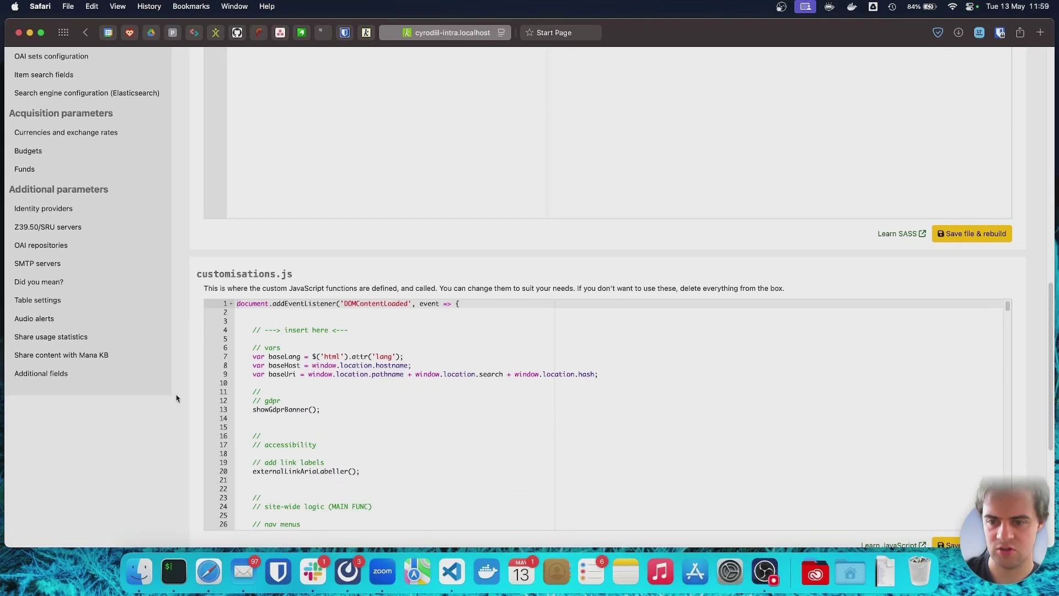
{"action": "scroll", "coordinate": [200, 429], "scroll_direction": "down", "scroll_amount": 2}
{"action": "scroll", "coordinate": [285, 377], "scroll_direction": "down", "scroll_amount": 3}
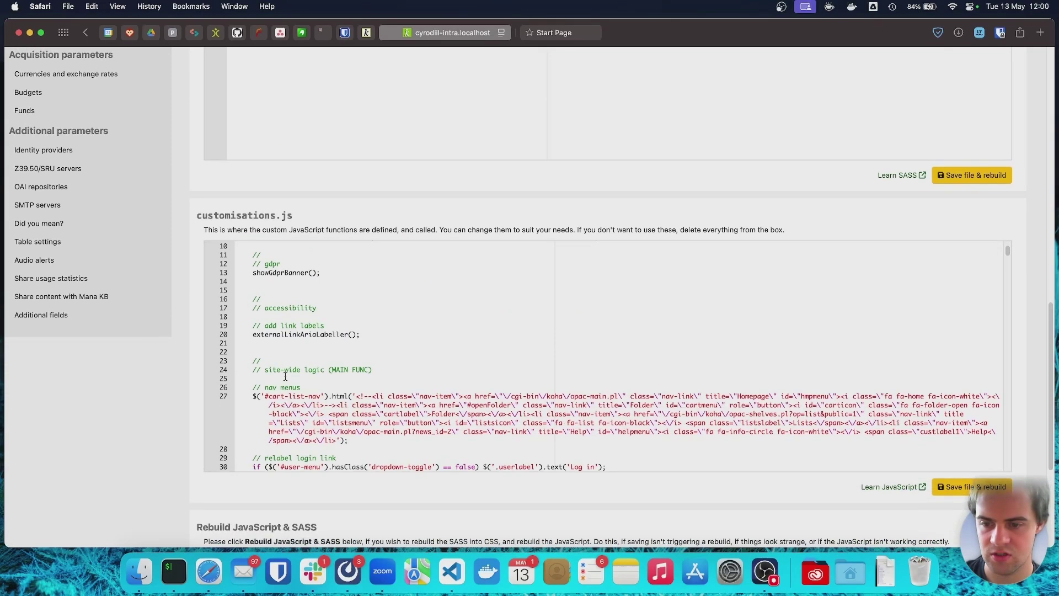
{"action": "scroll", "coordinate": [285, 377], "scroll_direction": "down", "scroll_amount": 4}
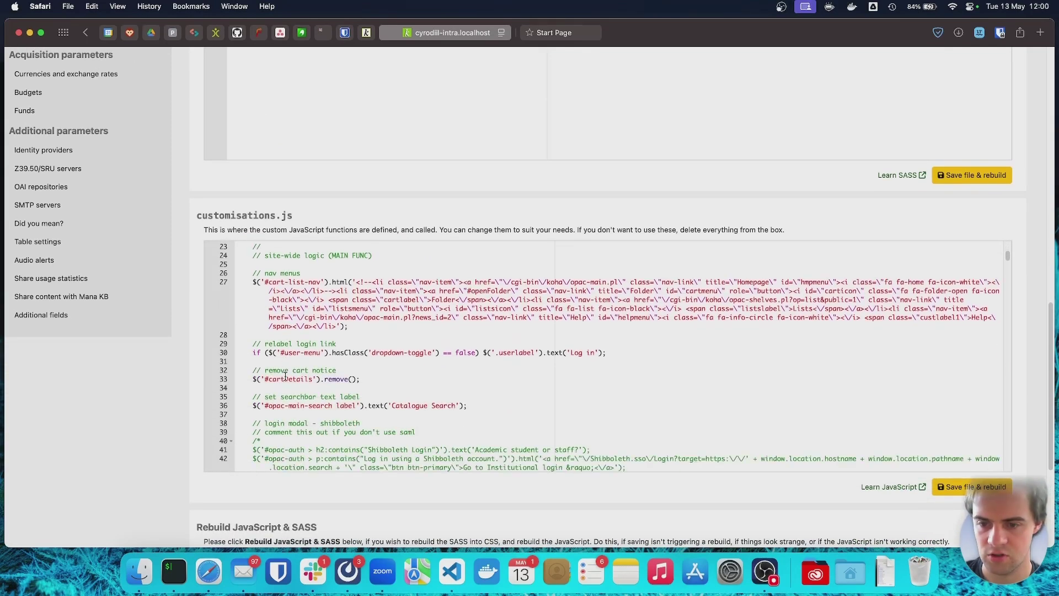
{"action": "scroll", "coordinate": [285, 377], "scroll_direction": "down", "scroll_amount": 6}
{"action": "scroll", "coordinate": [285, 377], "scroll_direction": "down", "scroll_amount": 5}
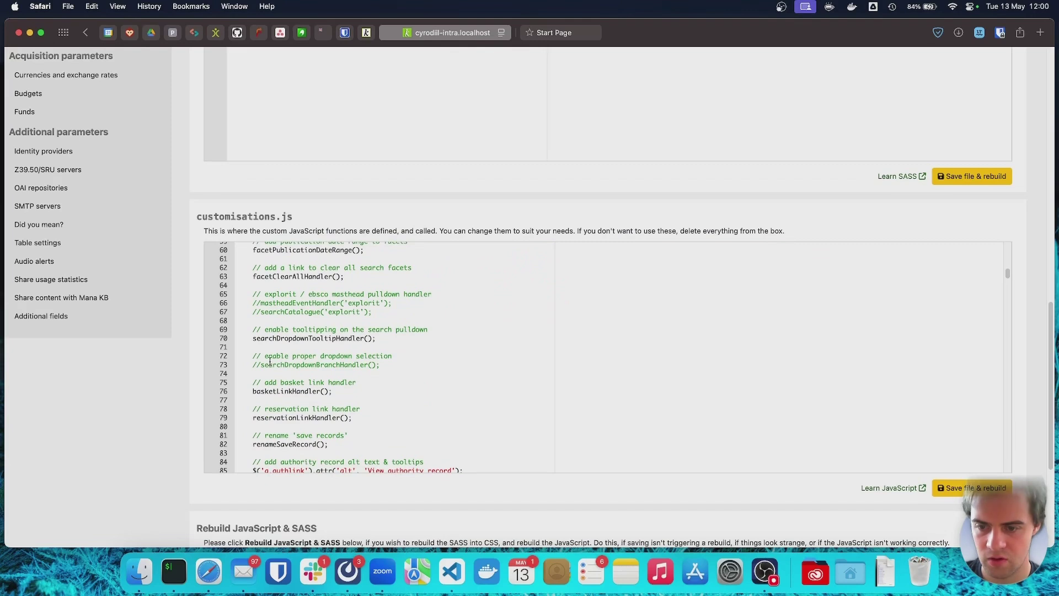
{"action": "scroll", "coordinate": [243, 447], "scroll_direction": "down", "scroll_amount": 2}
{"action": "scroll", "coordinate": [243, 446], "scroll_direction": "down", "scroll_amount": 5}
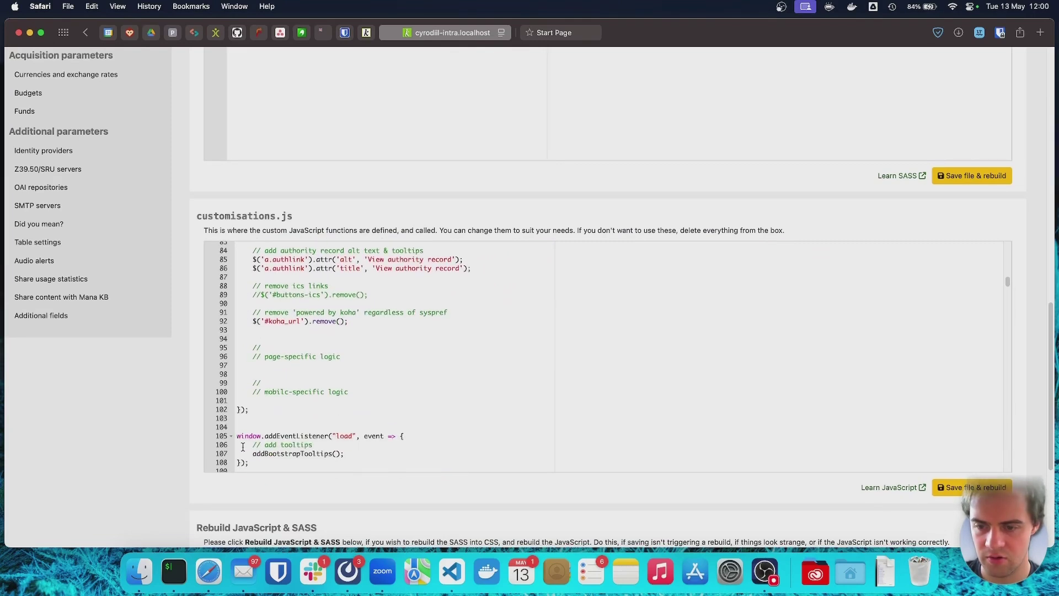
{"action": "scroll", "coordinate": [178, 455], "scroll_direction": "down", "scroll_amount": 3}
{"action": "scroll", "coordinate": [178, 455], "scroll_direction": "up", "scroll_amount": 2}
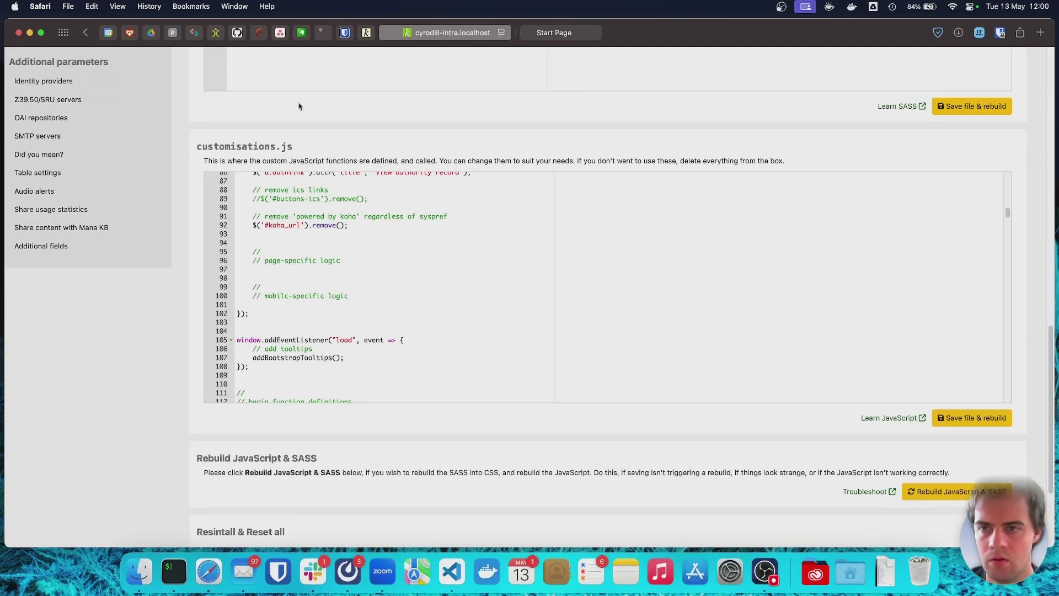
{"action": "left_click", "coordinate": [237, 33]}
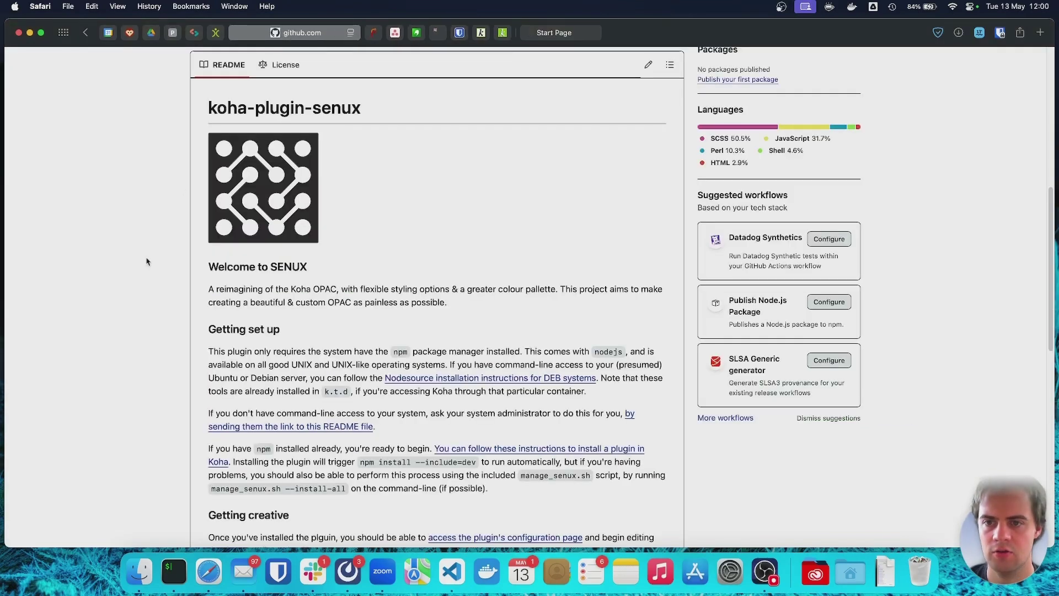